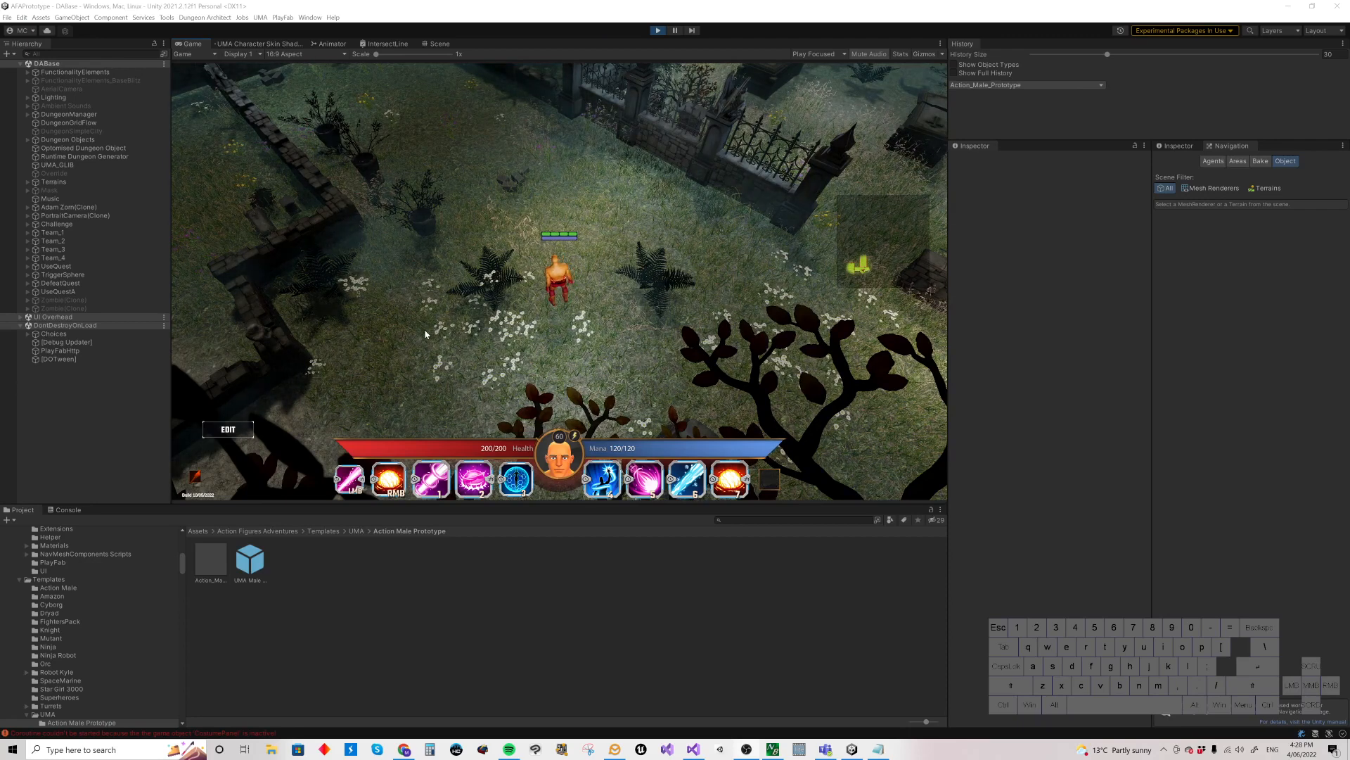
- Enter the in-game editor and examine the activation radius of UseQuest and the TriggerSphere that unlocks DefeatQuest
{"action": "left_click", "coordinate": [232, 434]}
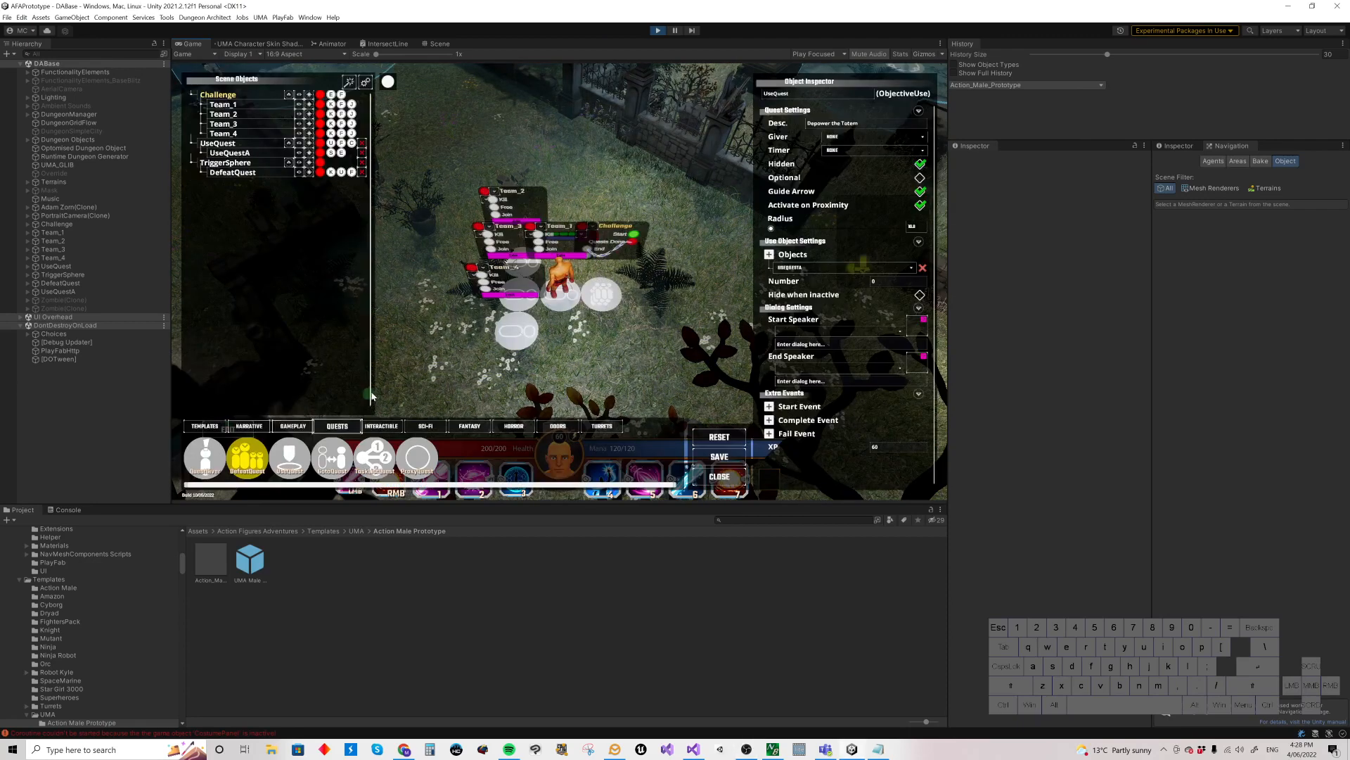
{"action": "left_click", "coordinate": [309, 153]}
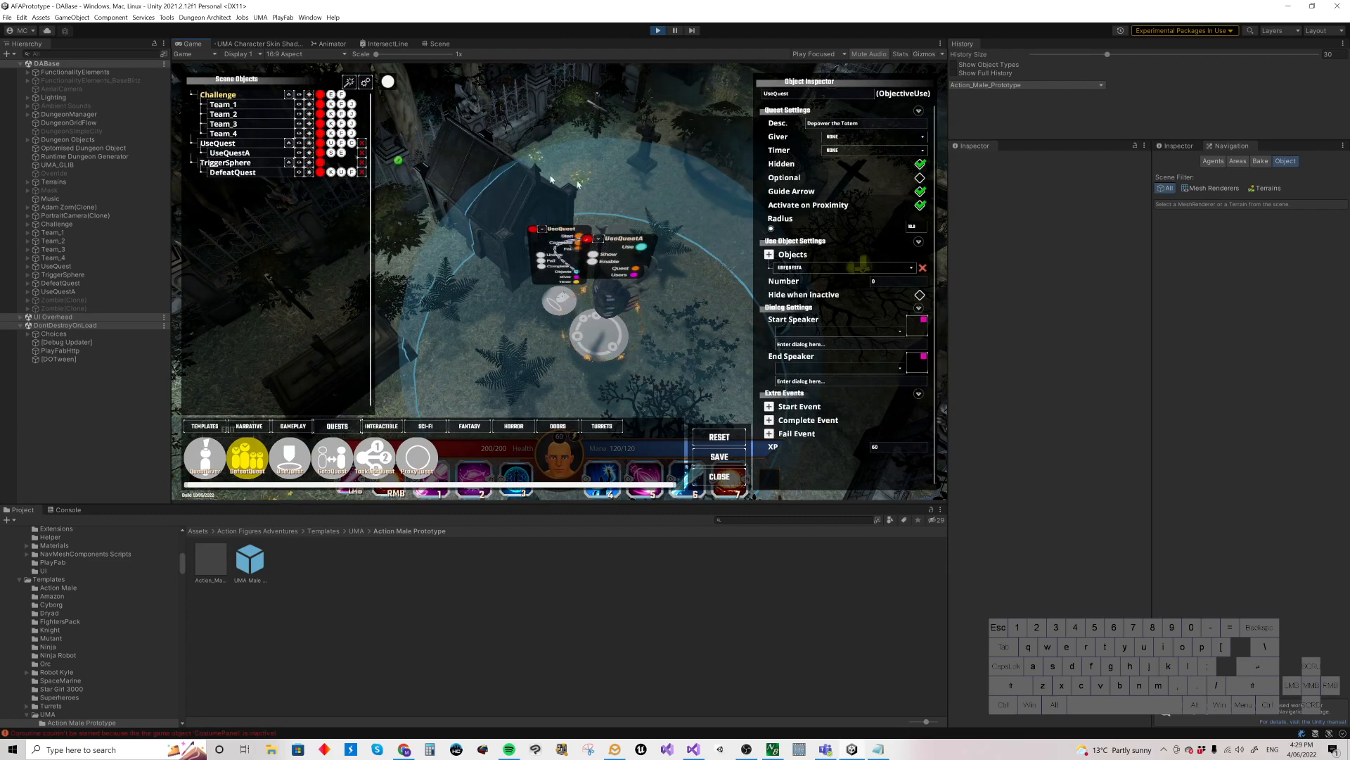
{"action": "mouse_move", "coordinate": [848, 208]}
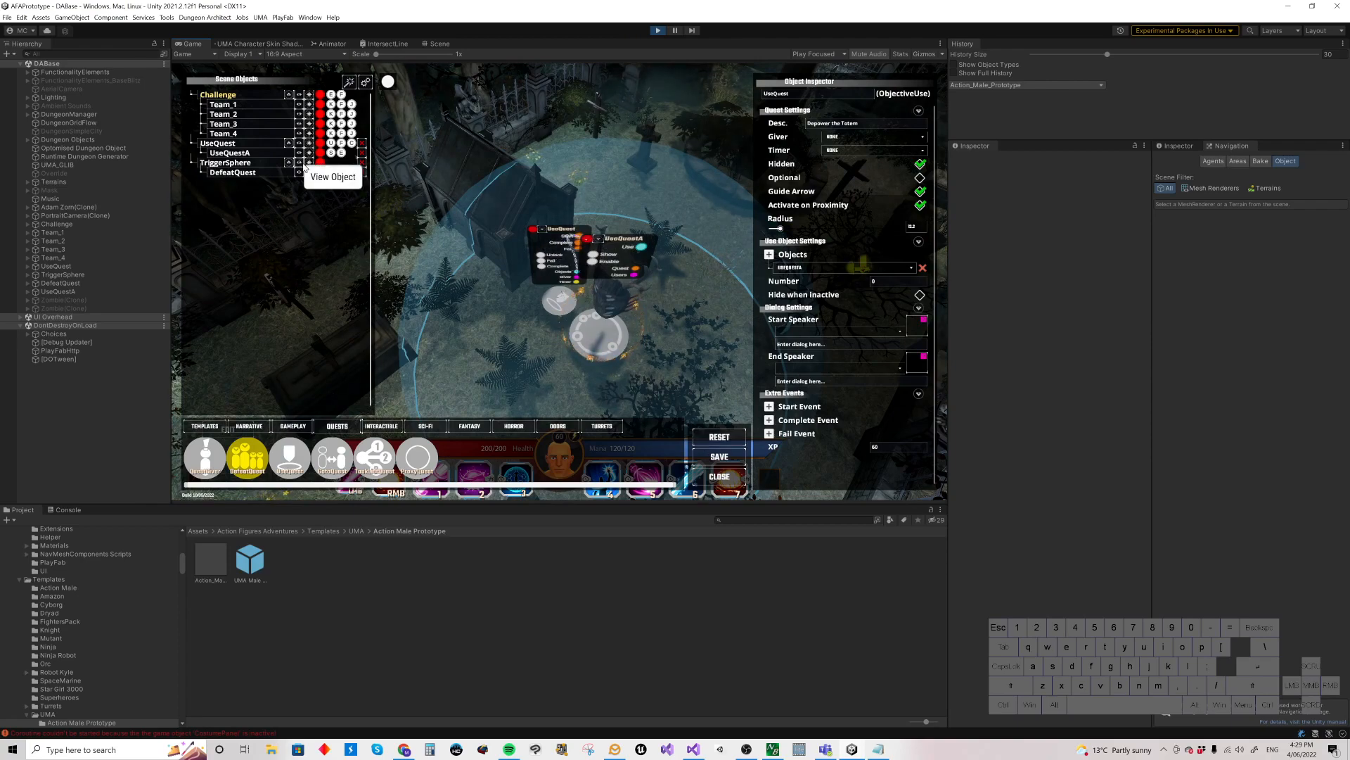
{"action": "left_click", "coordinate": [304, 167]}
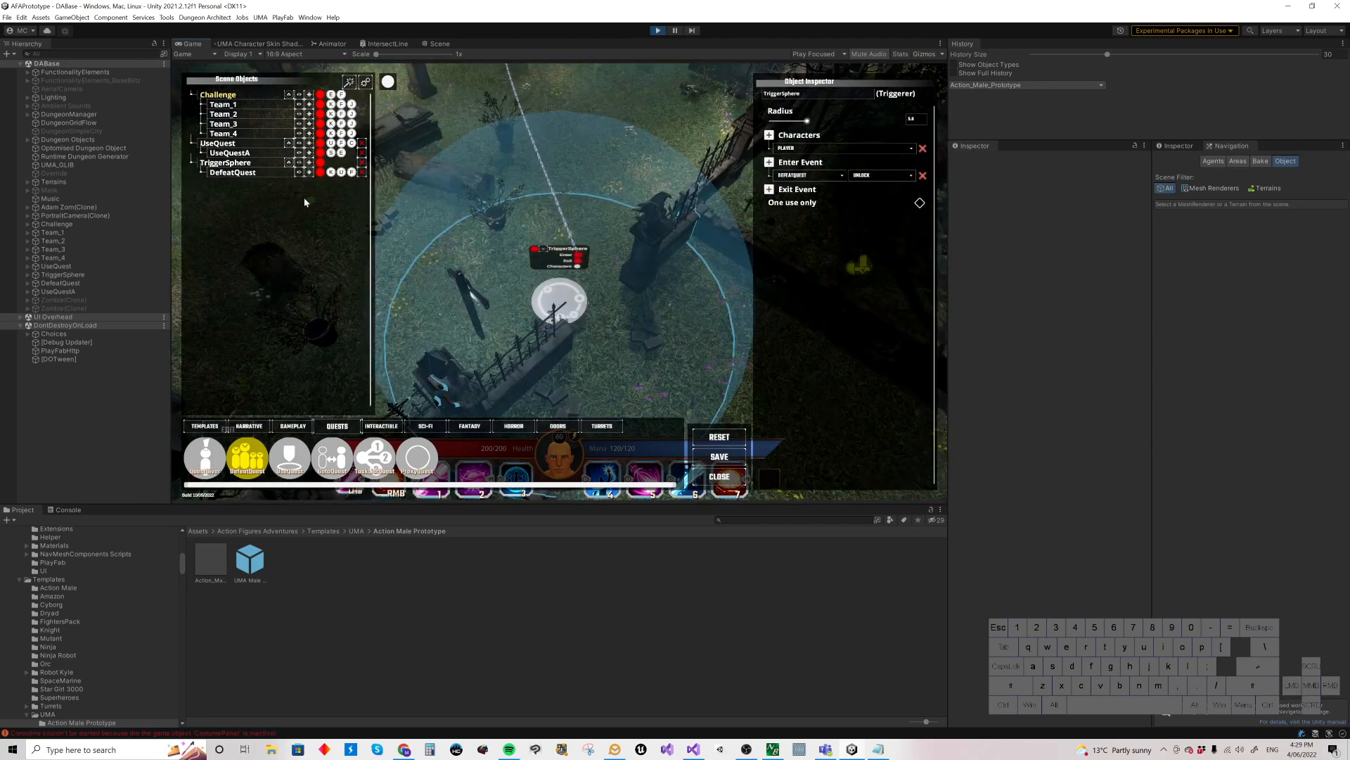
{"action": "right_click_drag", "start_coordinate": [492, 222], "coordinate": [491, 168]}
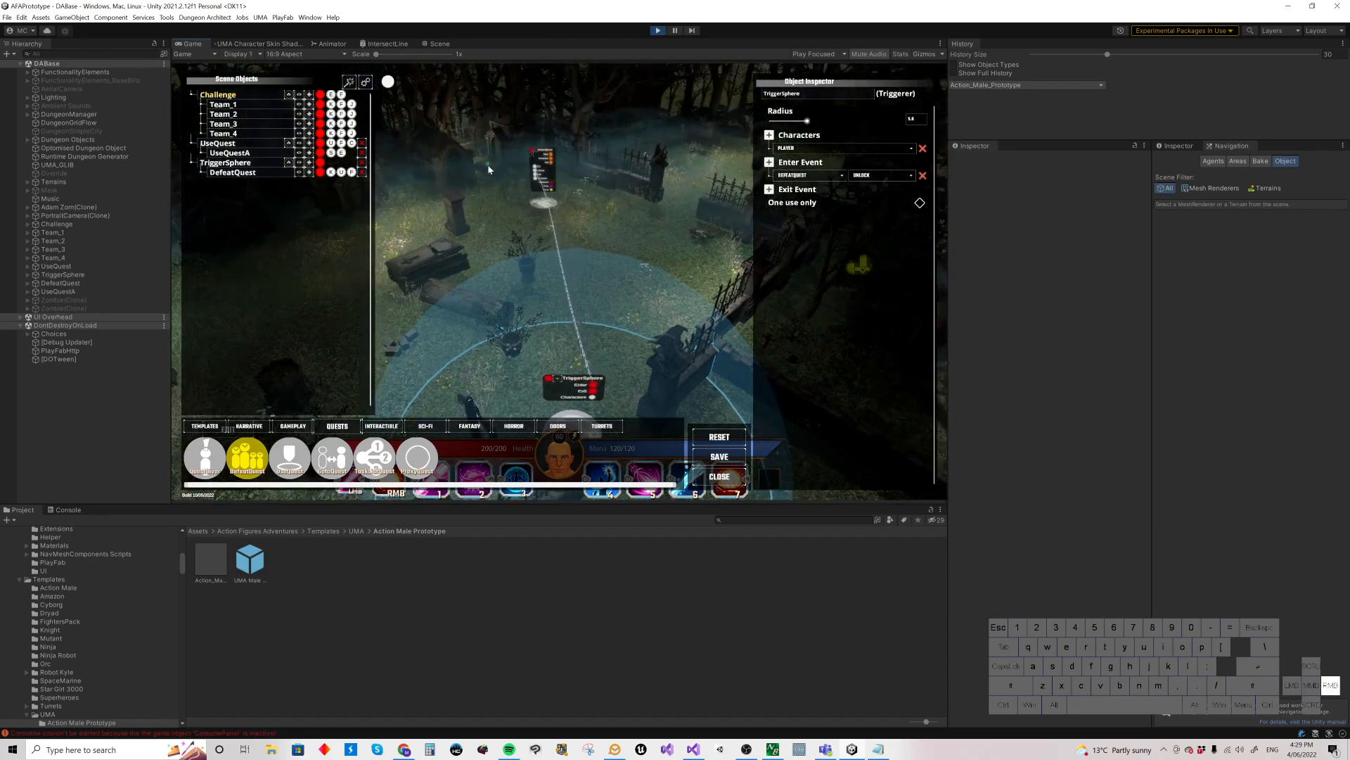
{"action": "right_click_drag", "start_coordinate": [628, 349], "coordinate": [673, 382]}
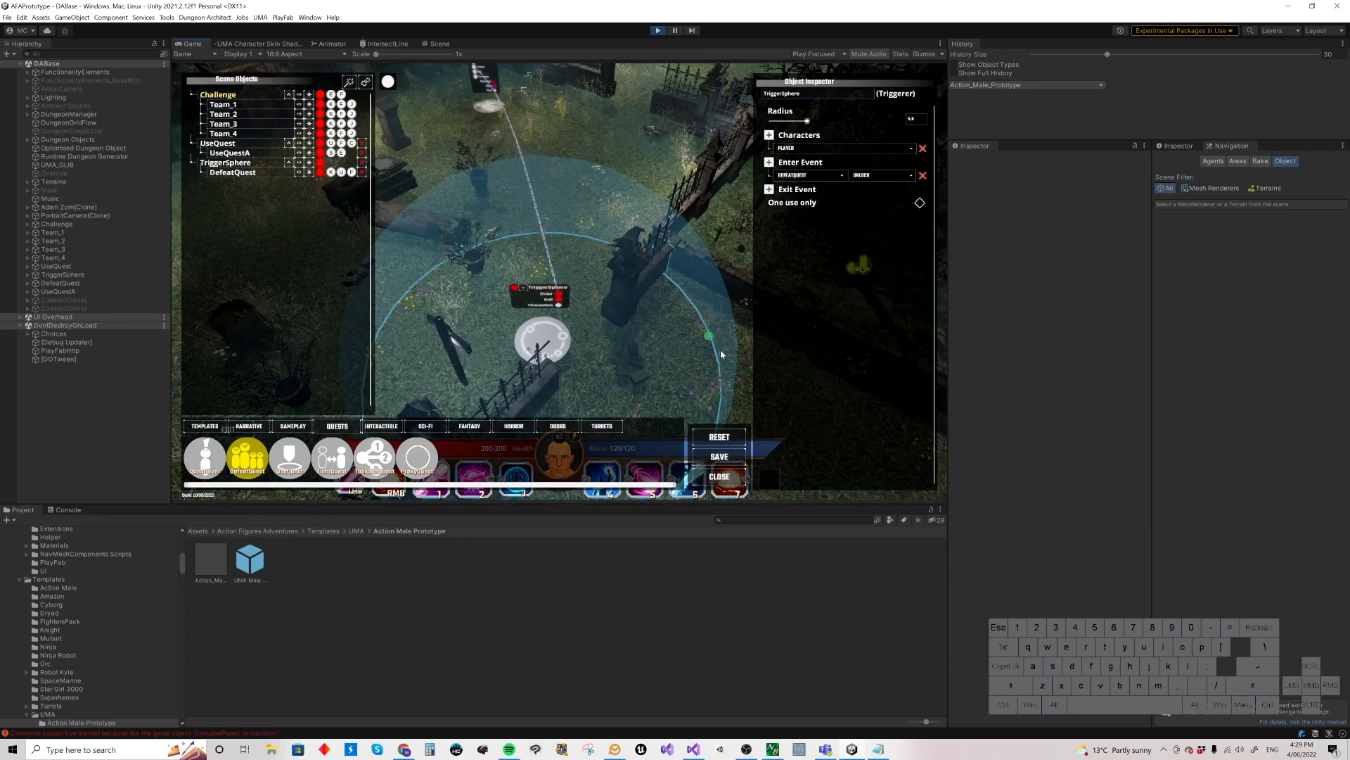
- Close the editor and playtest the hidden quests by running the character through the totem and zombie areas
{"action": "left_click", "coordinate": [720, 477]}
{"action": "left_click", "coordinate": [483, 182]}
{"action": "left_click_drag", "start_coordinate": [473, 186], "coordinate": [632, 263]}
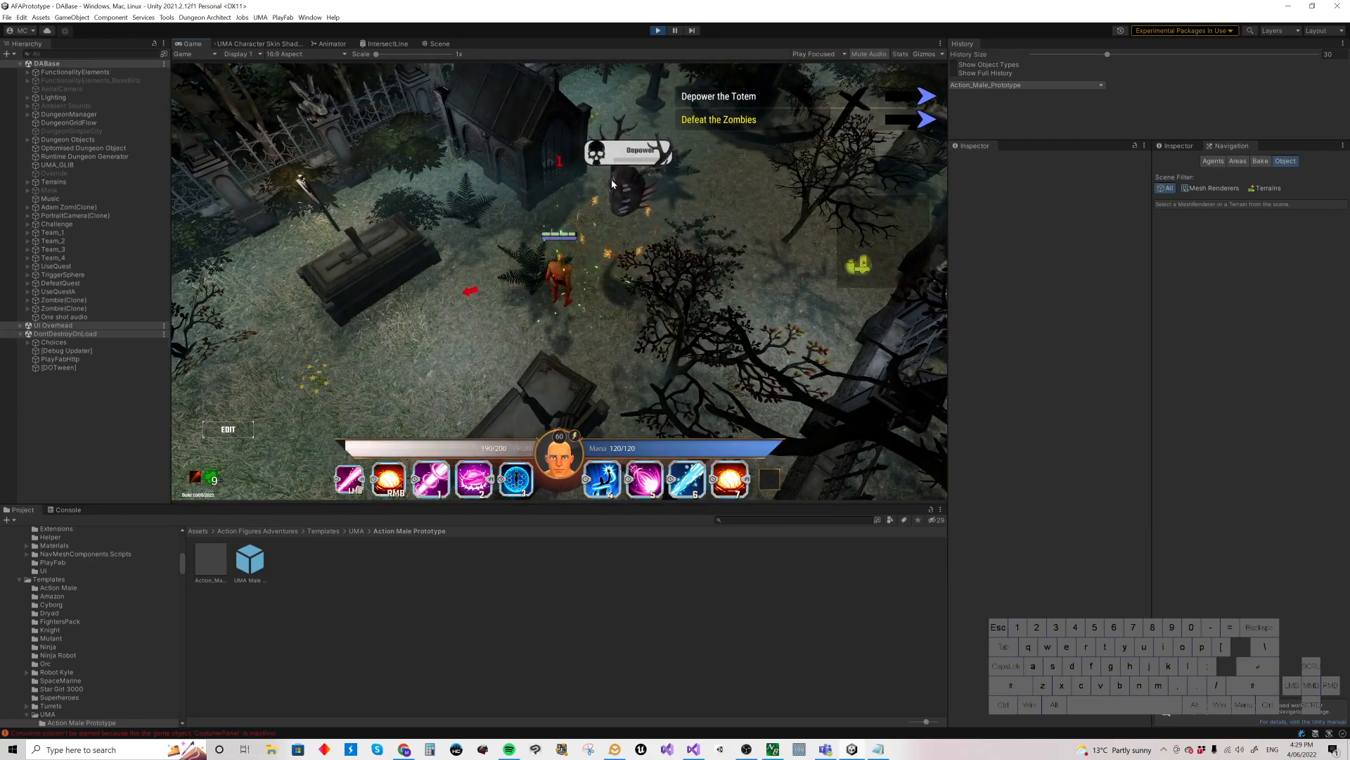
{"action": "left_click_drag", "start_coordinate": [478, 343], "coordinate": [431, 317]}
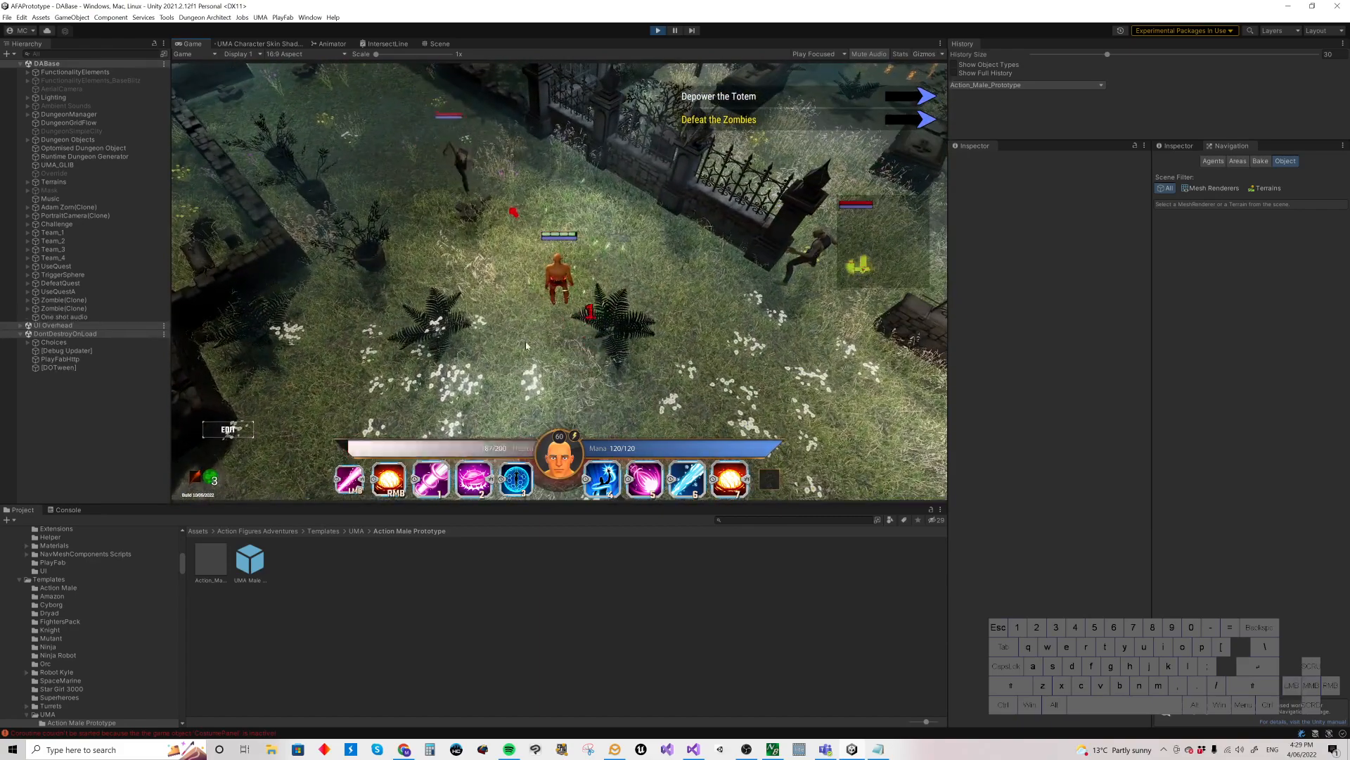
- Reopen the in-game editor and place a TaskListQuest on the grass near the character
{"action": "left_click", "coordinate": [228, 429]}
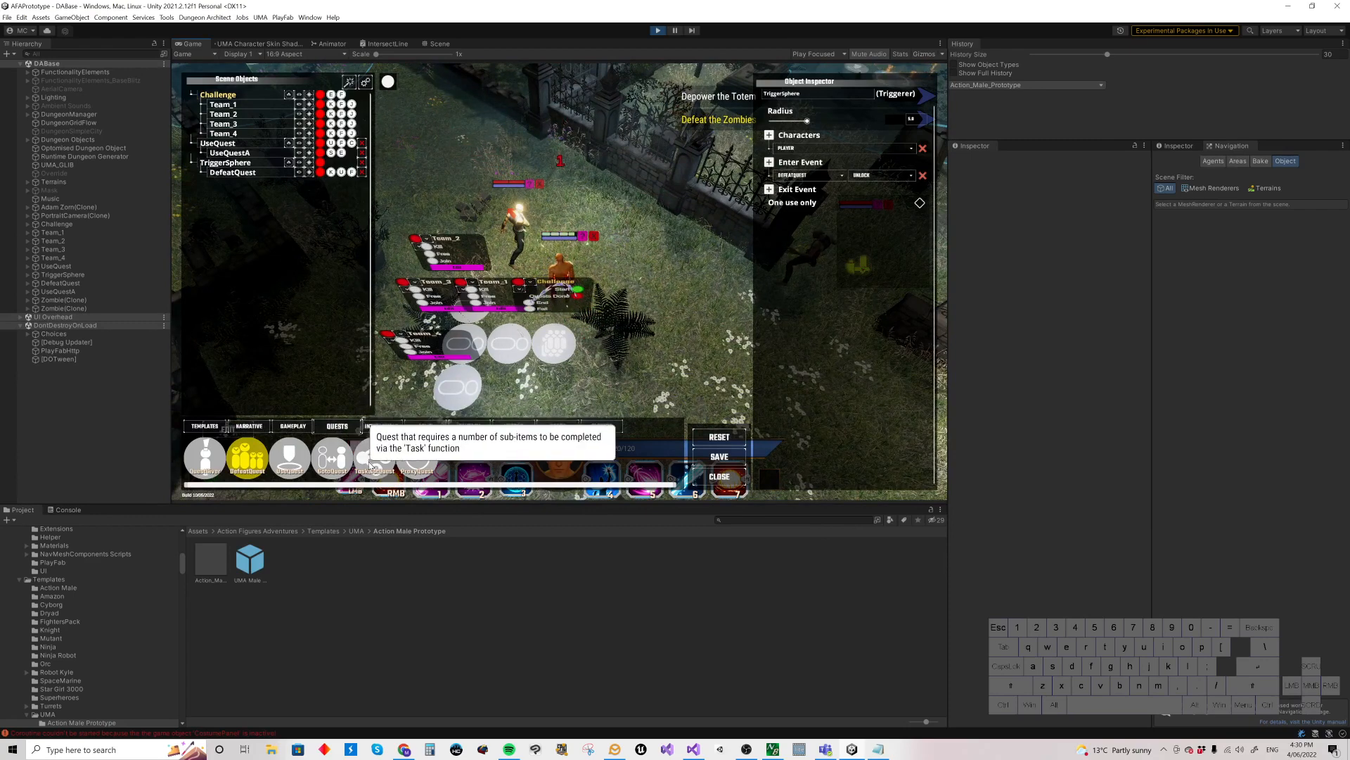
{"action": "mouse_move", "coordinate": [396, 465]}
{"action": "left_mouse_down"}
{"action": "mouse_move", "coordinate": [599, 290]}
{"action": "mouse_move", "coordinate": [662, 290]}
{"action": "left_mouse_up"}
{"action": "left_click", "coordinate": [661, 292]}
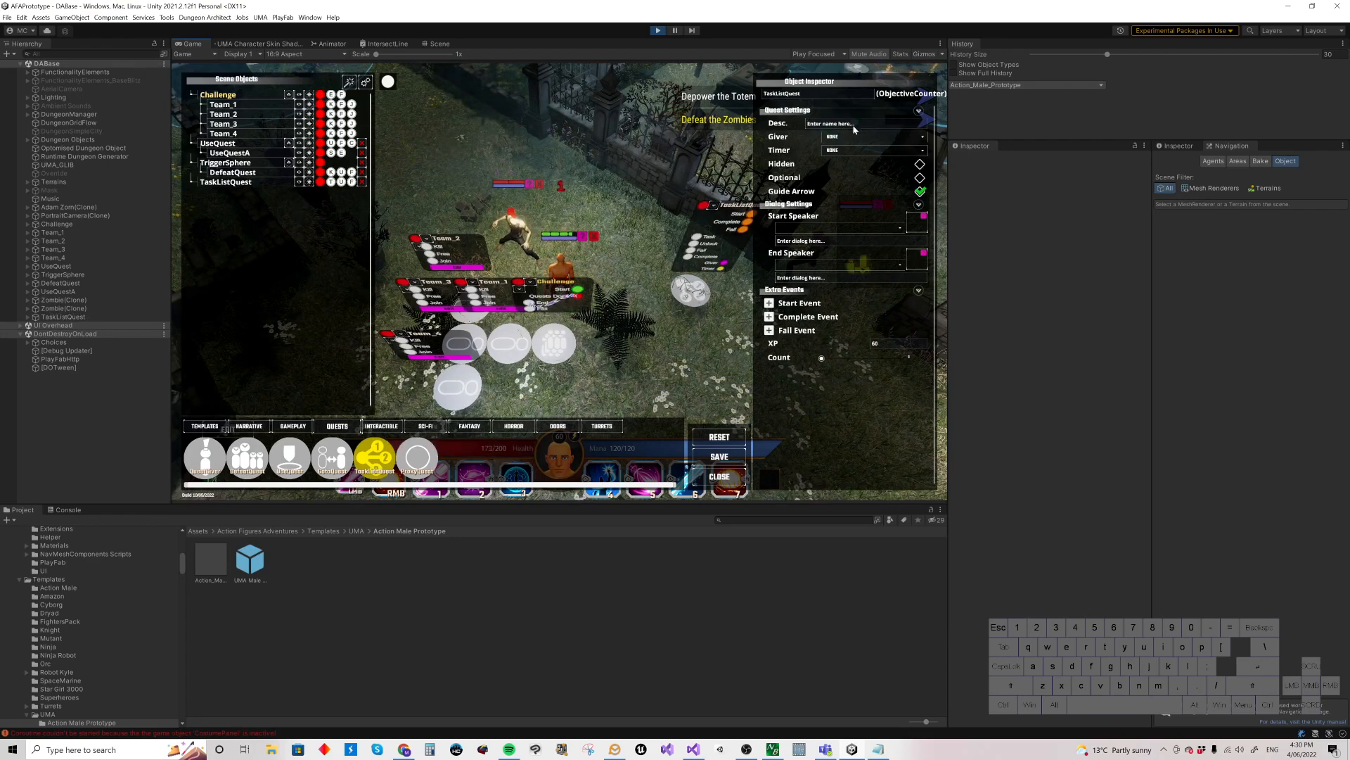
- Name the new task list quest Investigate and set its description to "Investigate the Graveyard"
{"action": "left_click", "coordinate": [810, 96]}
{"action": "type", "text": "Investigate"}
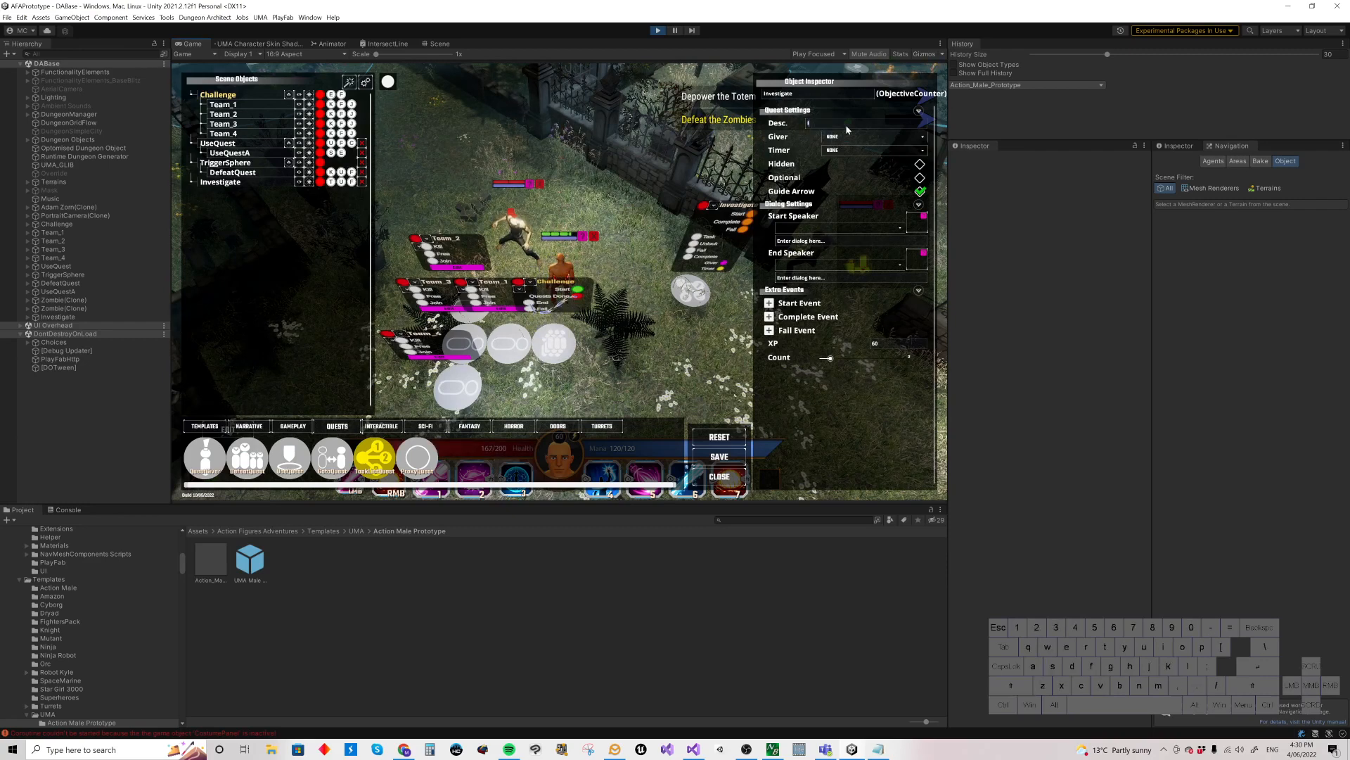
{"action": "type", "text": "the Graveyard"}
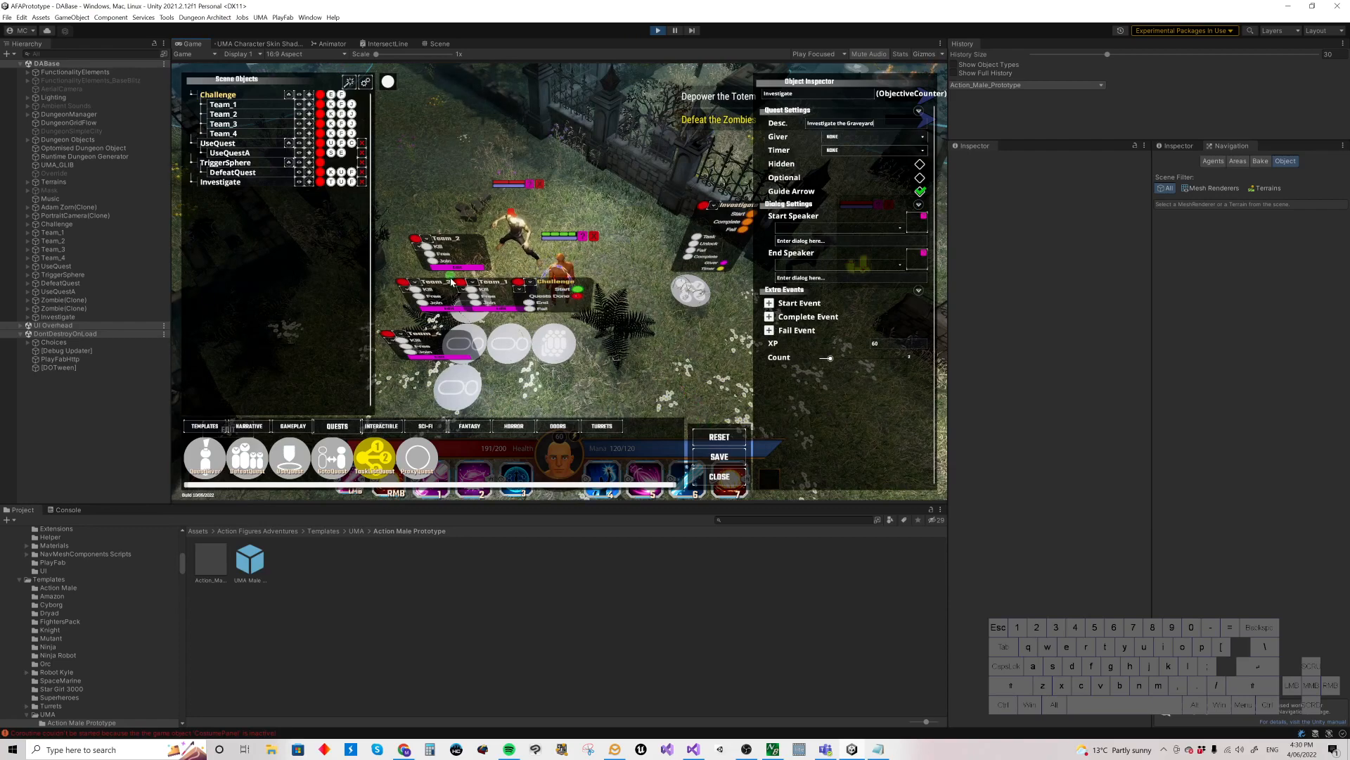
- Add a start event to UseQuest that triggers the Task function of Investigate with task number 1
{"action": "right_click_drag", "start_coordinate": [660, 335], "coordinate": [650, 297]}
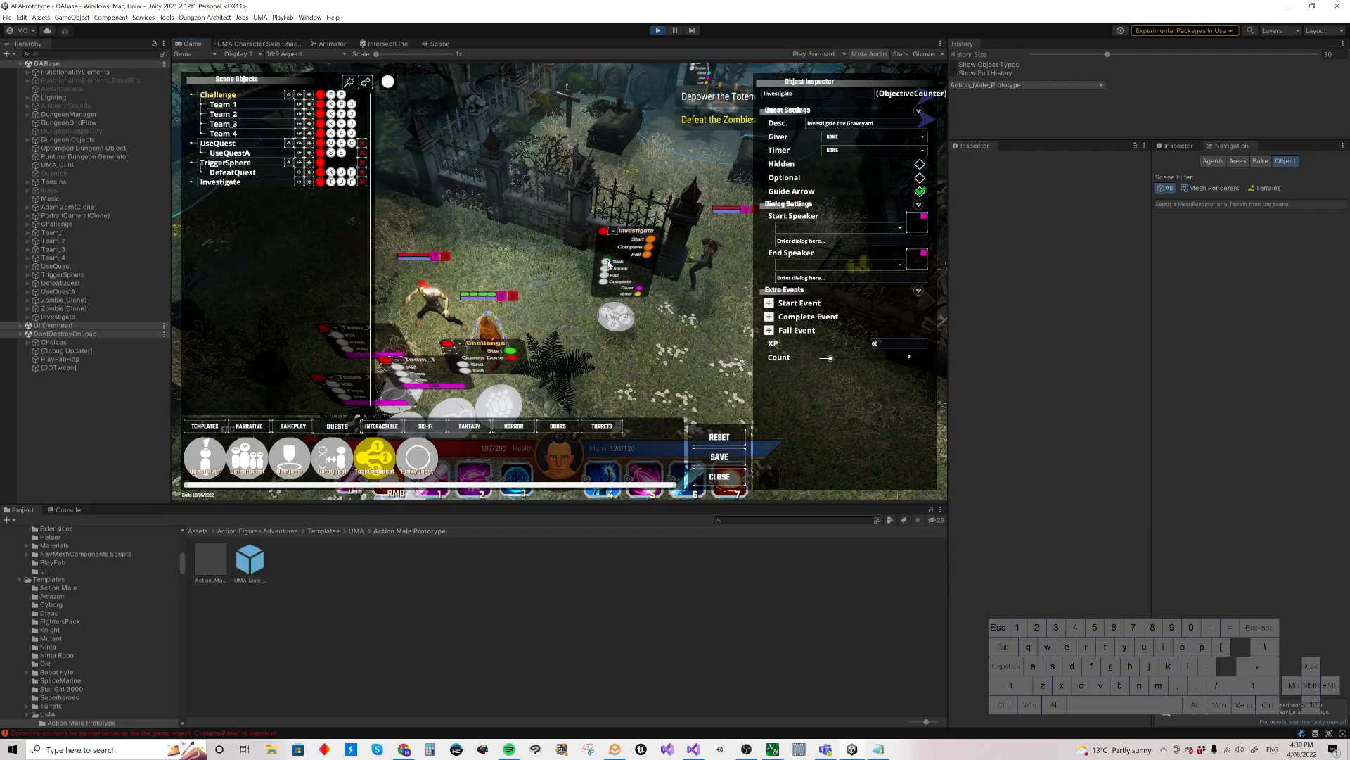
{"action": "right_click_drag", "start_coordinate": [650, 363], "coordinate": [615, 325]}
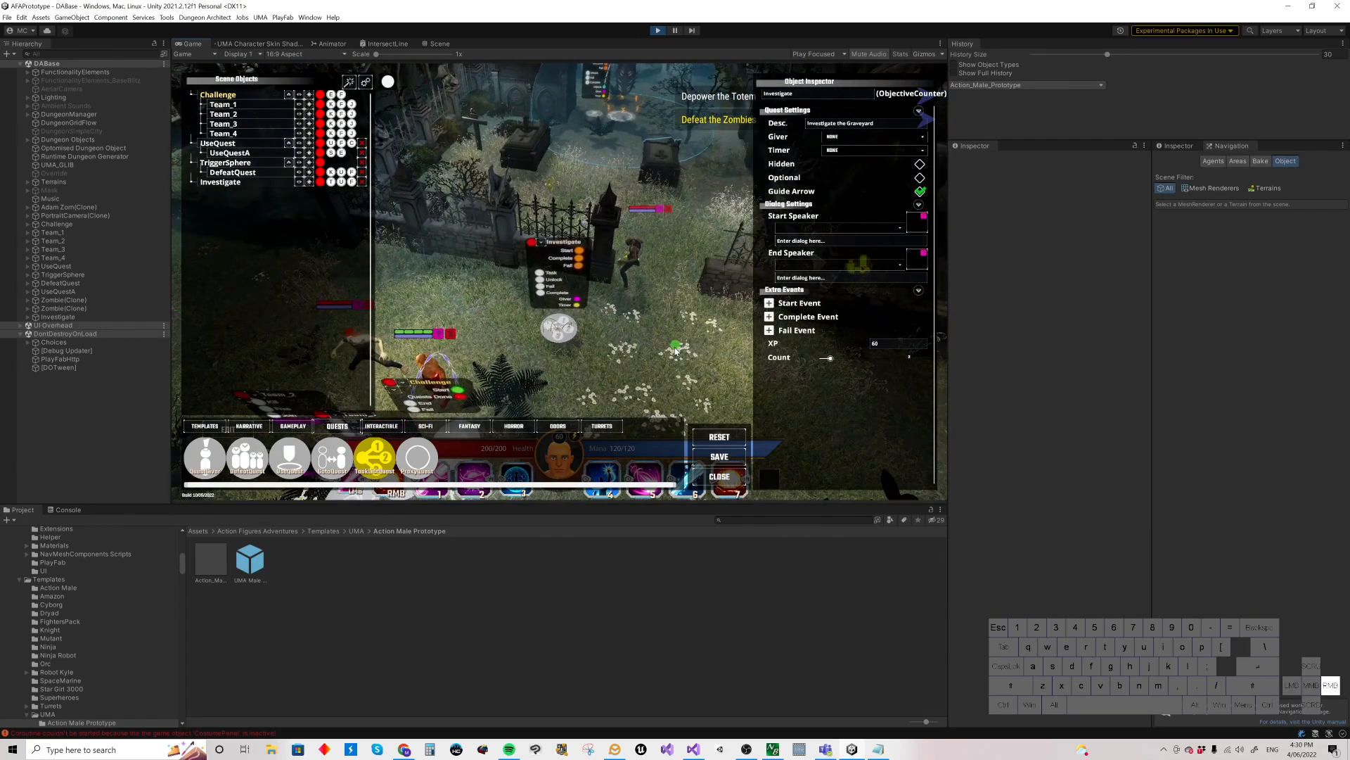
{"action": "left_click", "coordinate": [302, 145]}
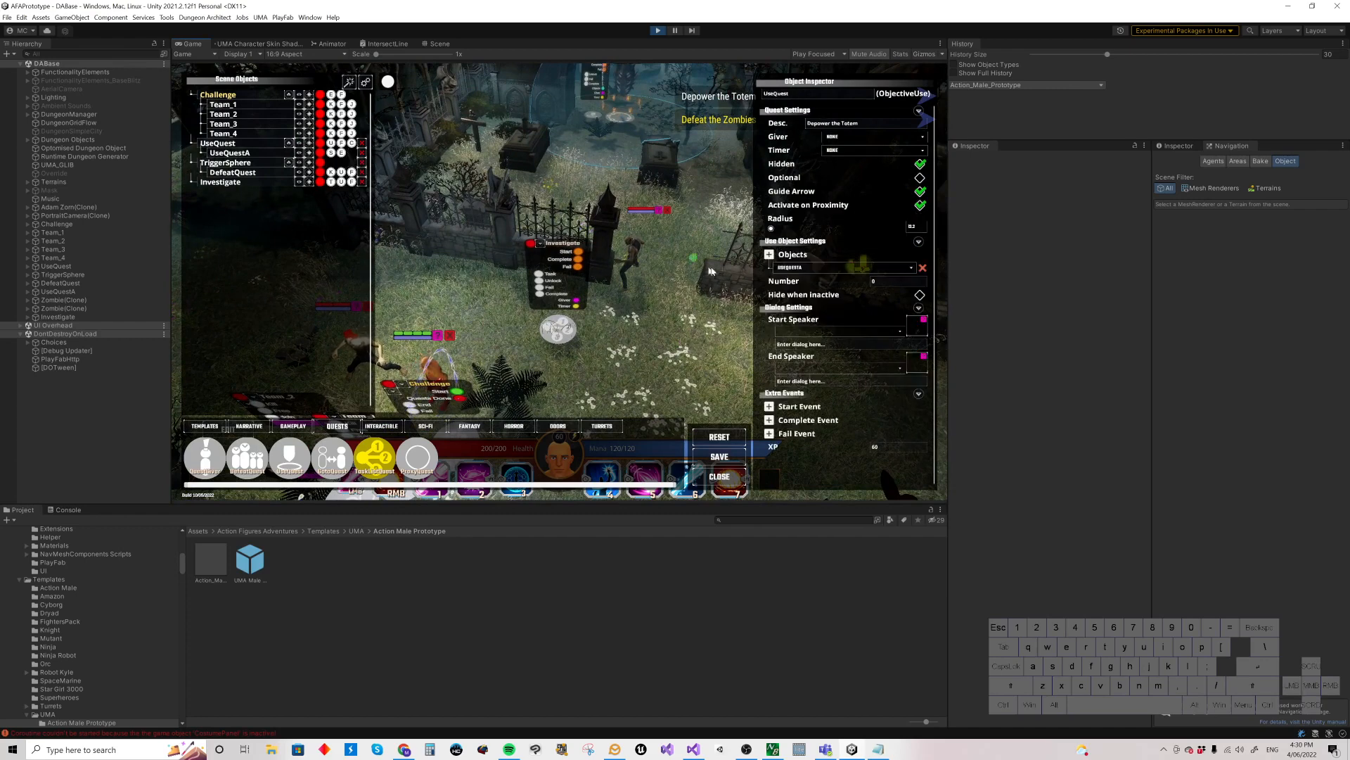
{"action": "left_click", "coordinate": [769, 406]}
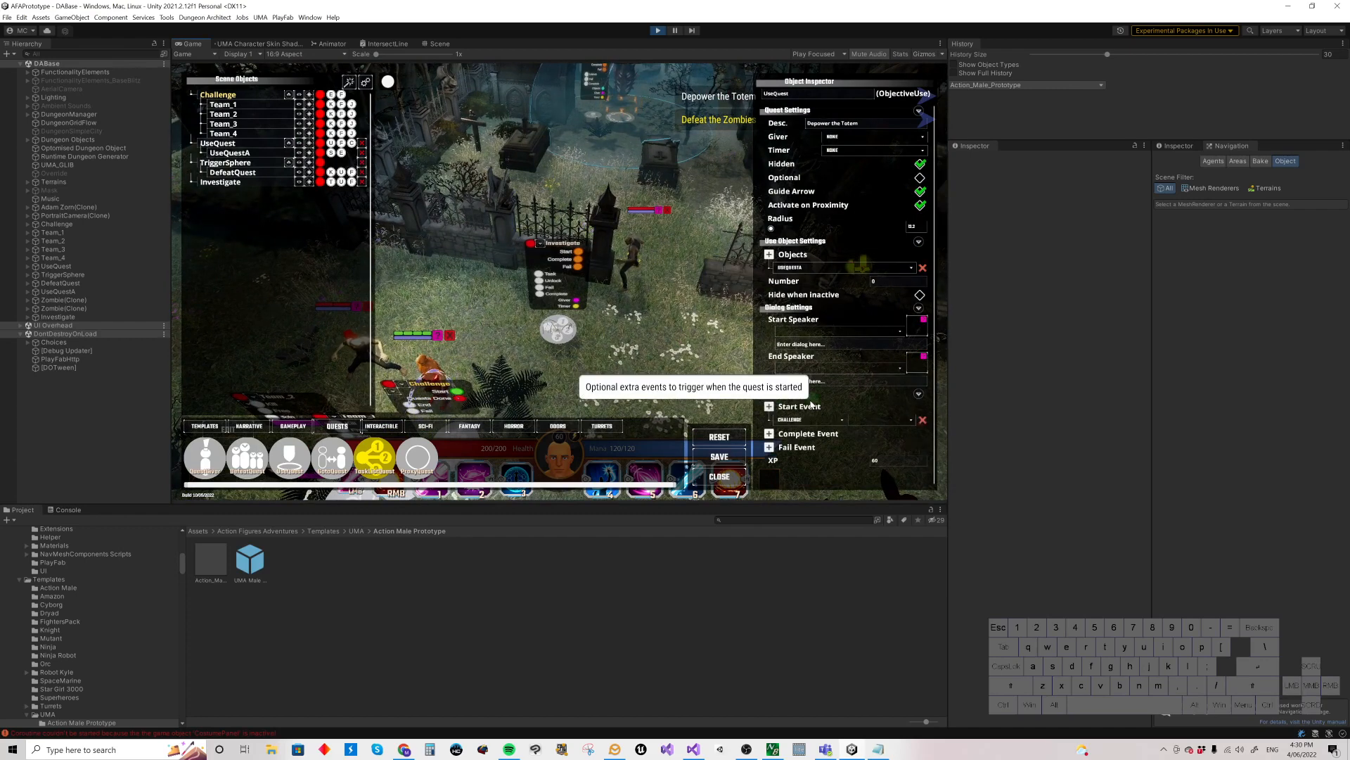
{"action": "left_click", "coordinate": [843, 420]}
{"action": "left_click", "coordinate": [808, 408]}
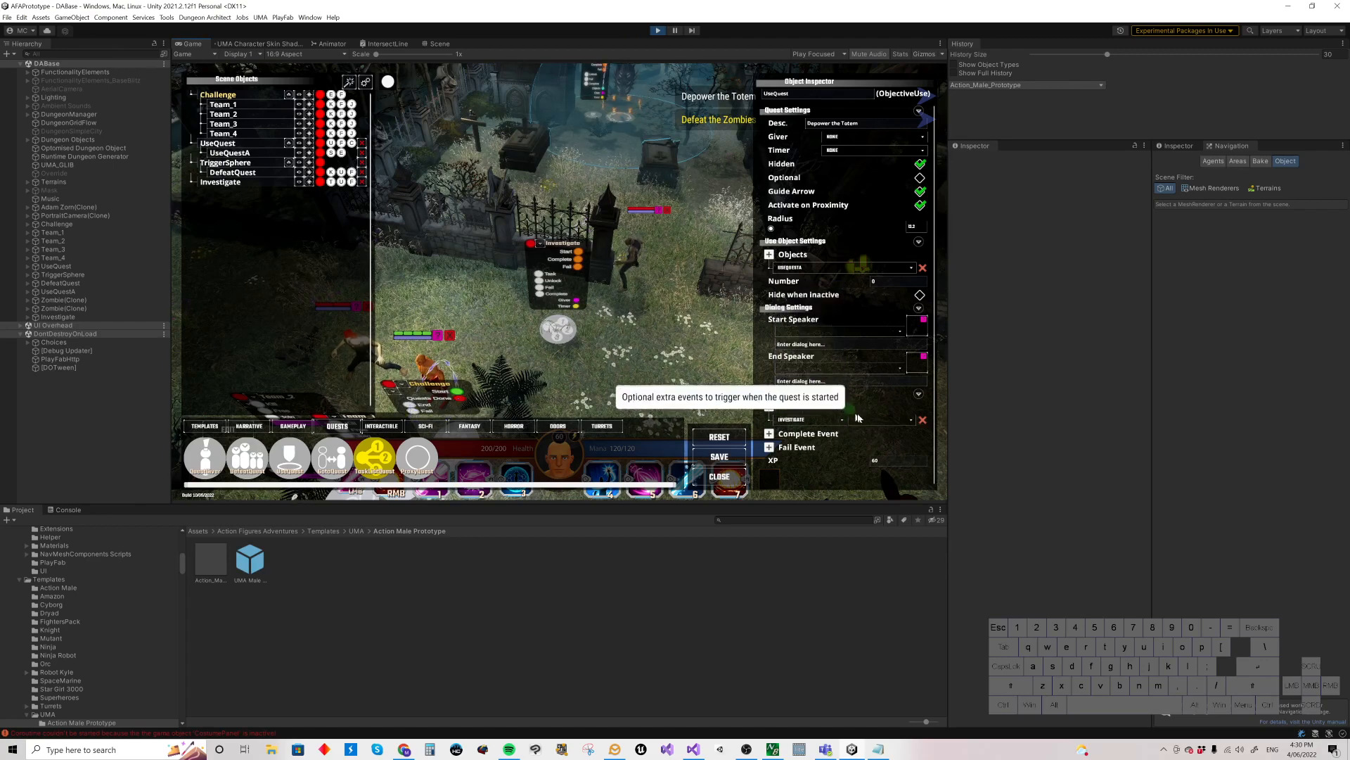
{"action": "left_click", "coordinate": [871, 420]}
{"action": "left_click", "coordinate": [871, 446]}
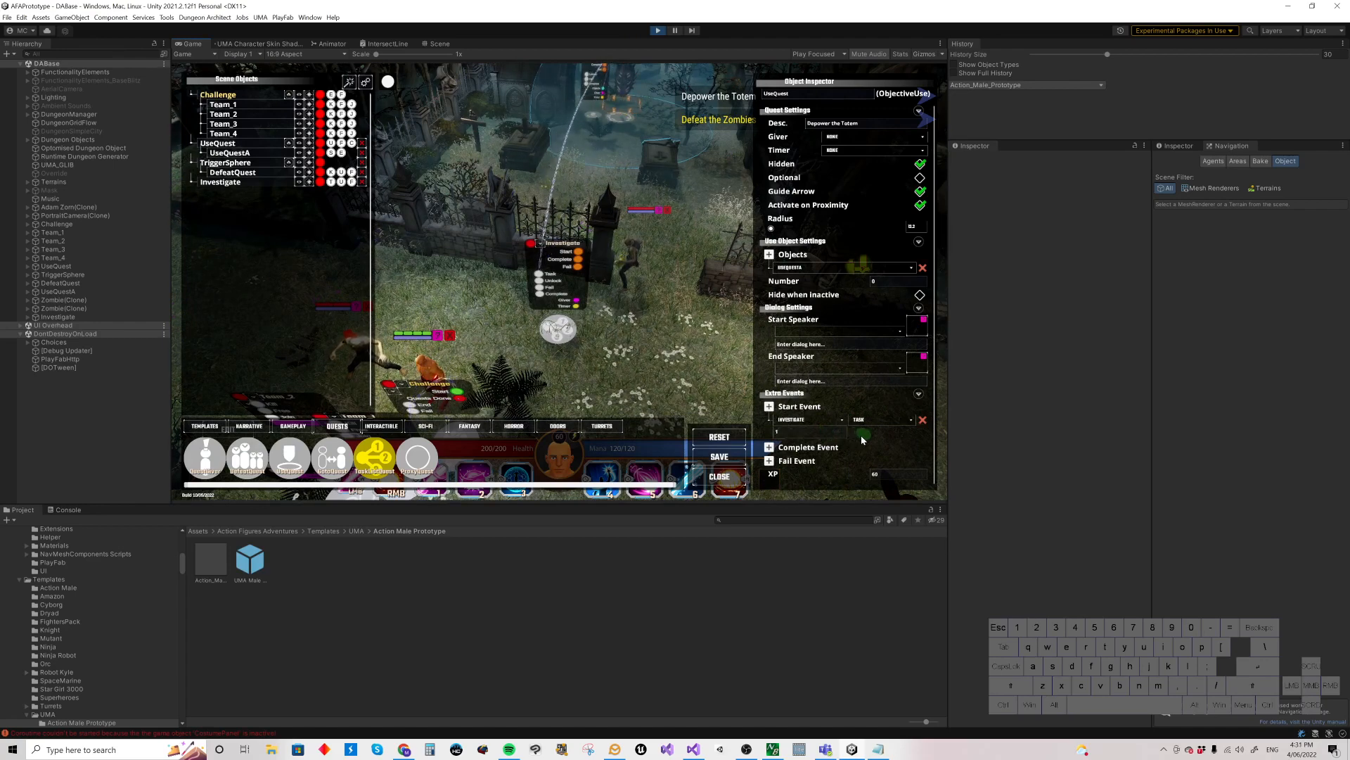
- Add a start event to DefeatQuest that triggers the Task function of Investigate with task number 2
{"action": "left_click", "coordinate": [299, 174]}
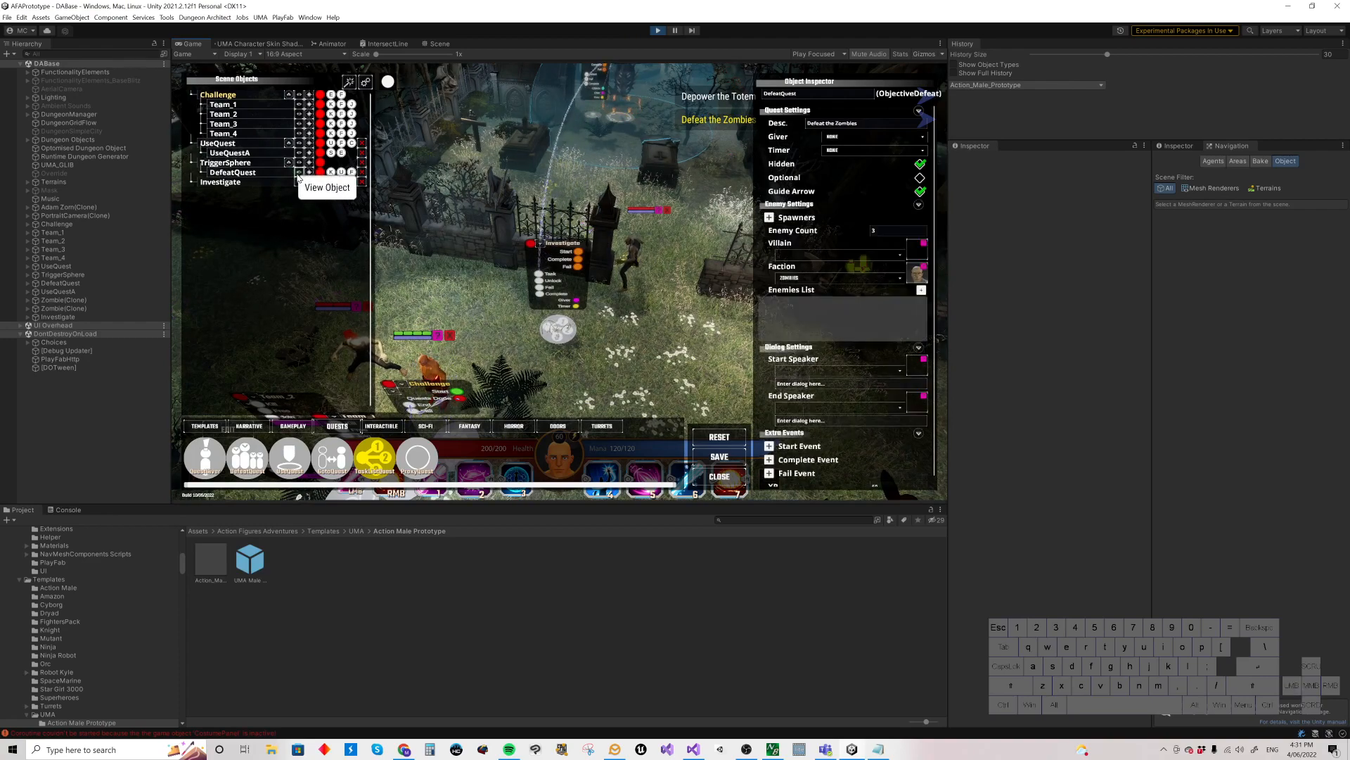
{"action": "left_click", "coordinate": [770, 446]}
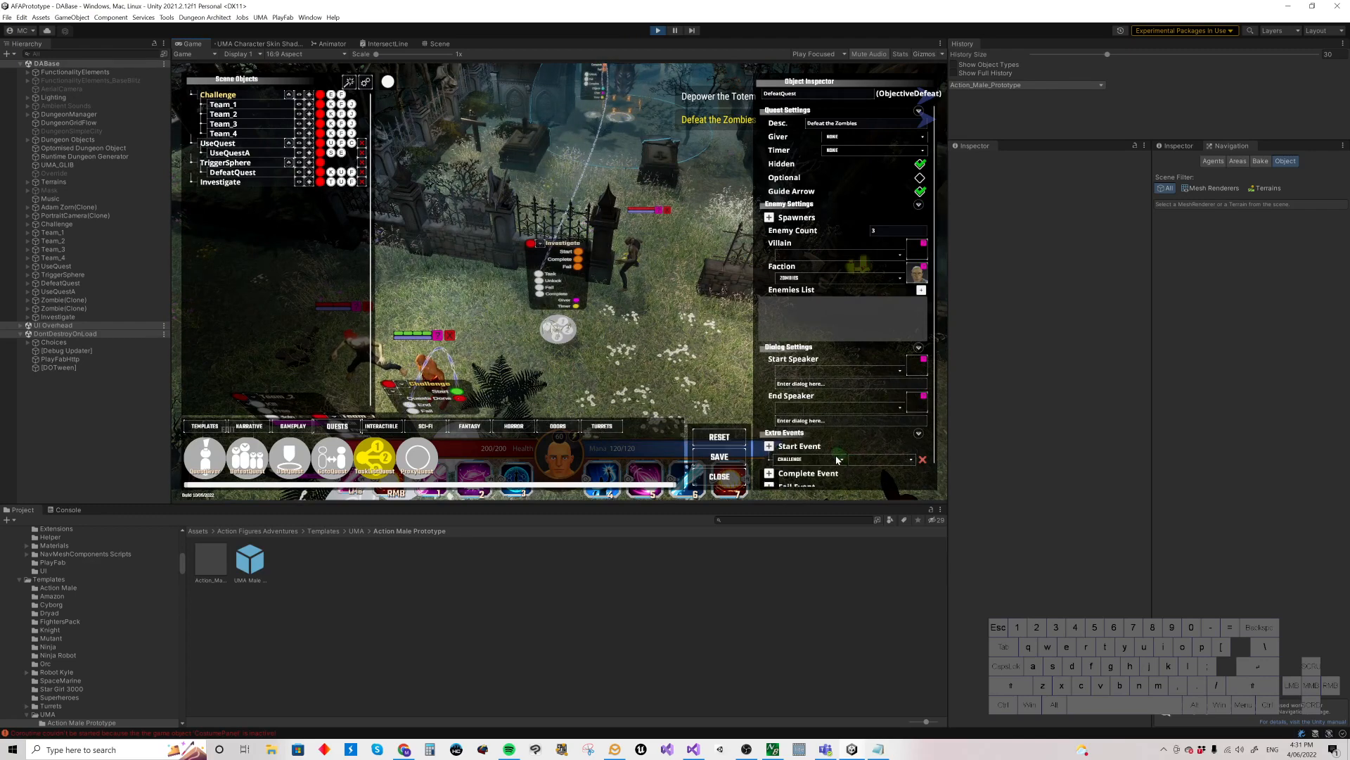
{"action": "left_click", "coordinate": [838, 459]}
{"action": "left_click", "coordinate": [812, 445]}
{"action": "left_click", "coordinate": [875, 460]}
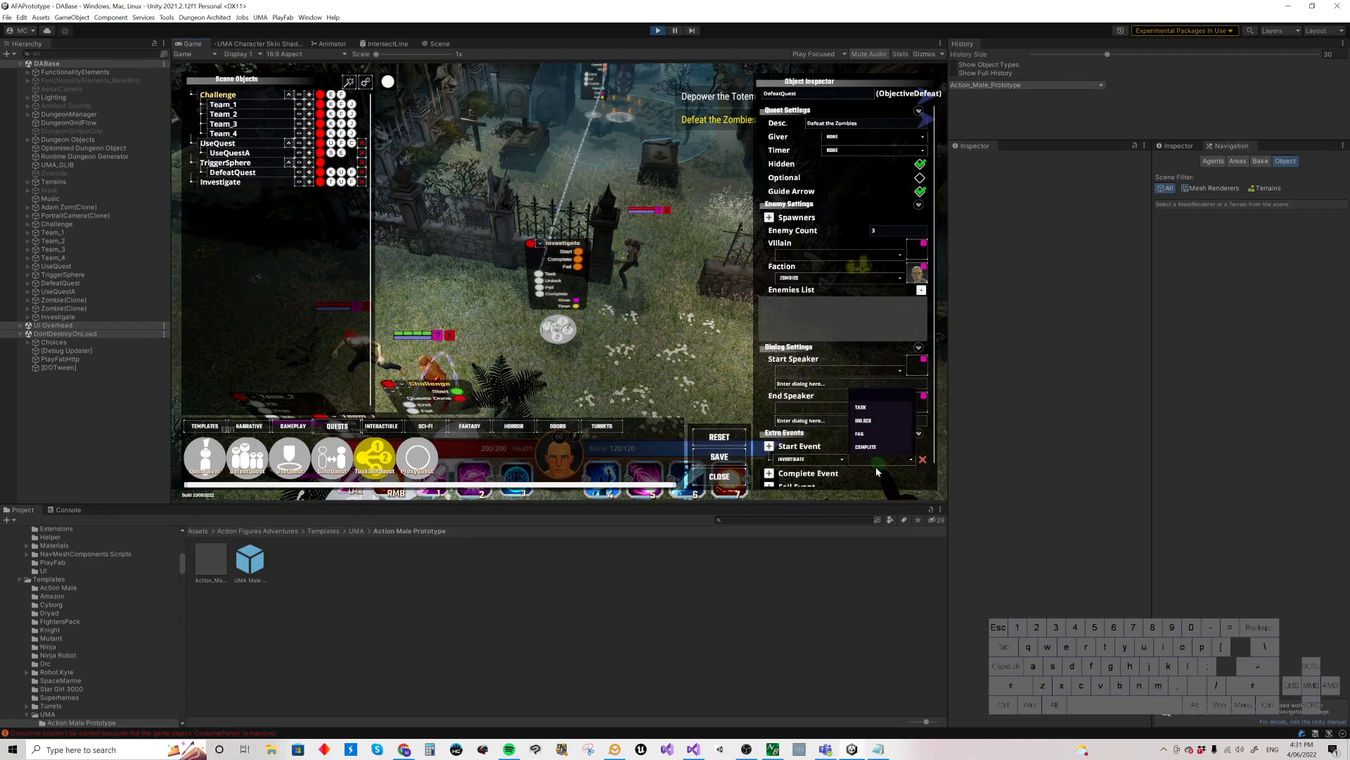
{"action": "left_click", "coordinate": [865, 411]}
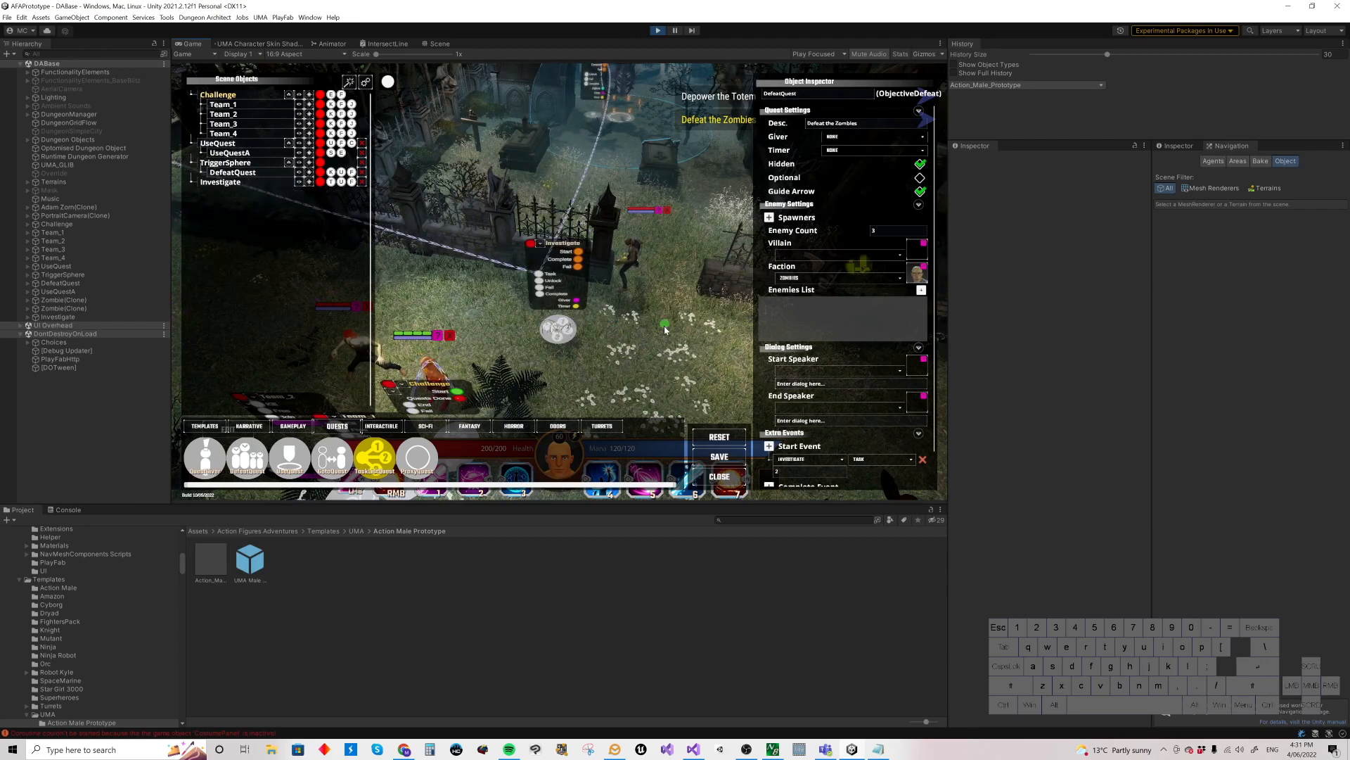
- Select the Investigate quest to review its settings, then reset the level and return to play
{"action": "left_click", "coordinate": [570, 248]}
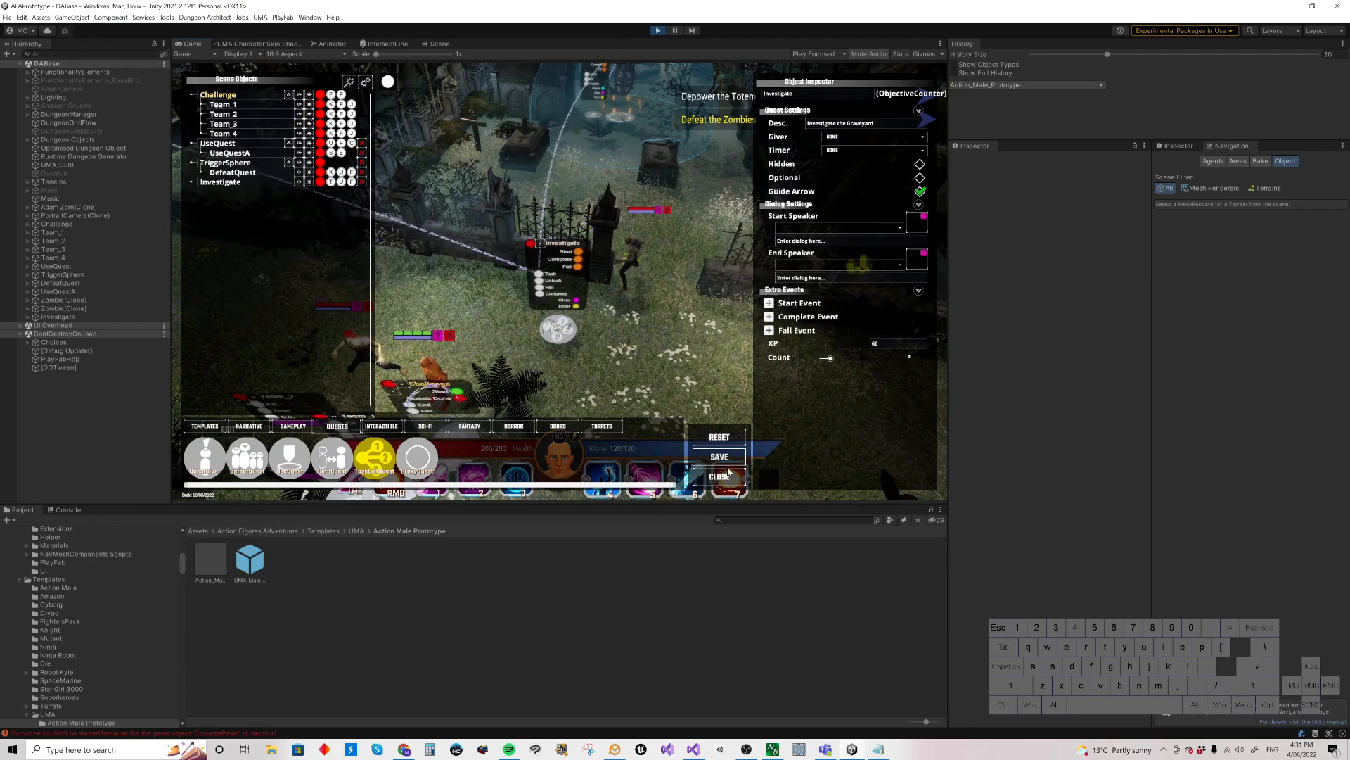
{"action": "left_click", "coordinate": [714, 440]}
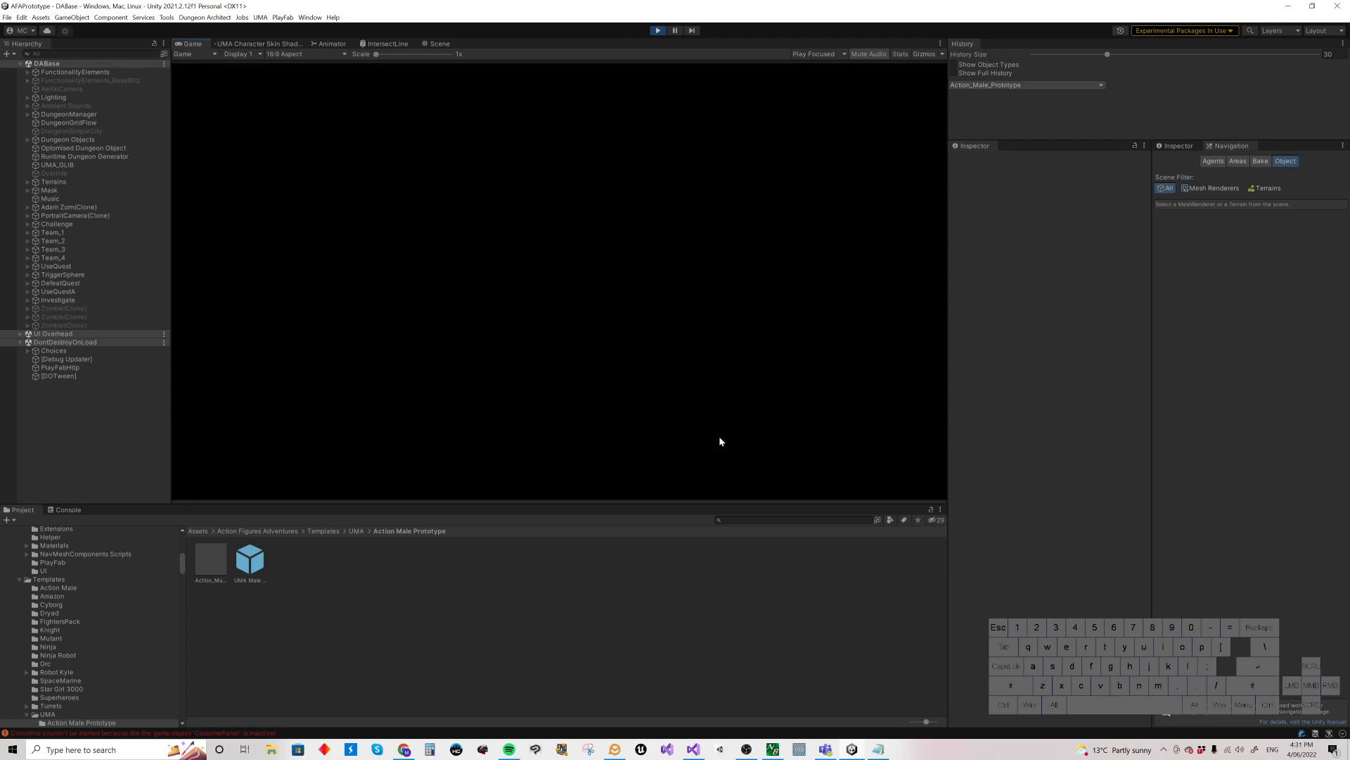
{"action": "left_click", "coordinate": [710, 474]}
- Playtest the first task by moving the character into the graveyard to the totem and depowering it
{"action": "left_click", "coordinate": [668, 311]}
{"action": "left_click", "coordinate": [688, 259]}
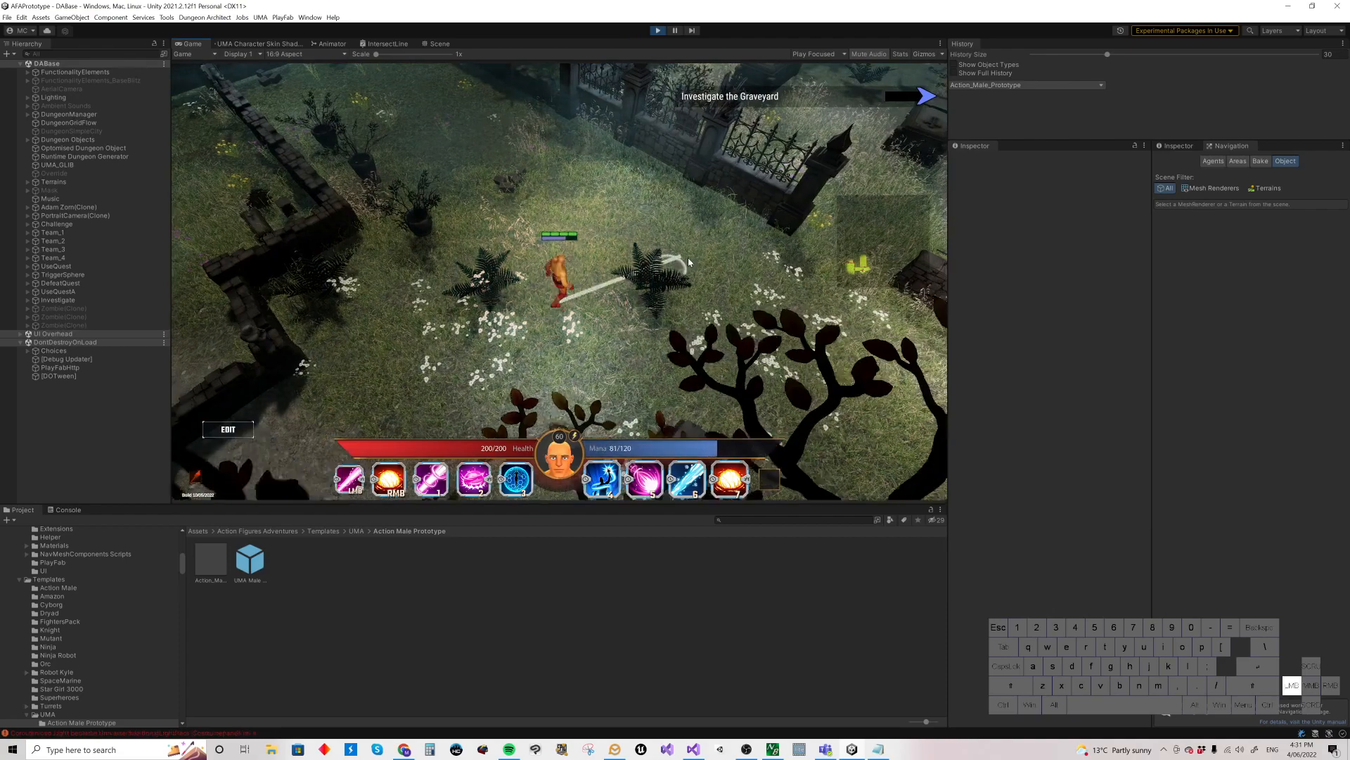
{"action": "left_click_drag", "start_coordinate": [688, 258], "coordinate": [650, 270]}
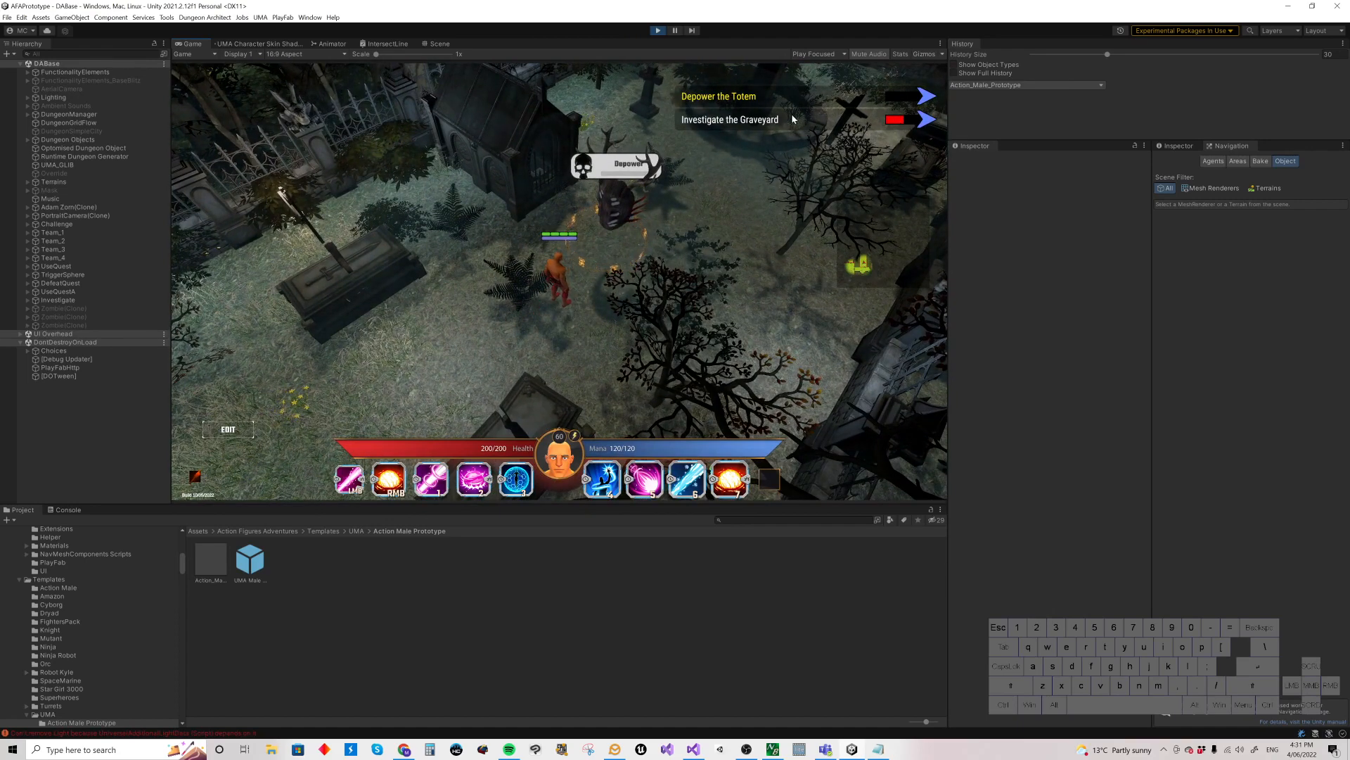
{"action": "left_click_drag", "start_coordinate": [525, 327], "coordinate": [657, 220]}
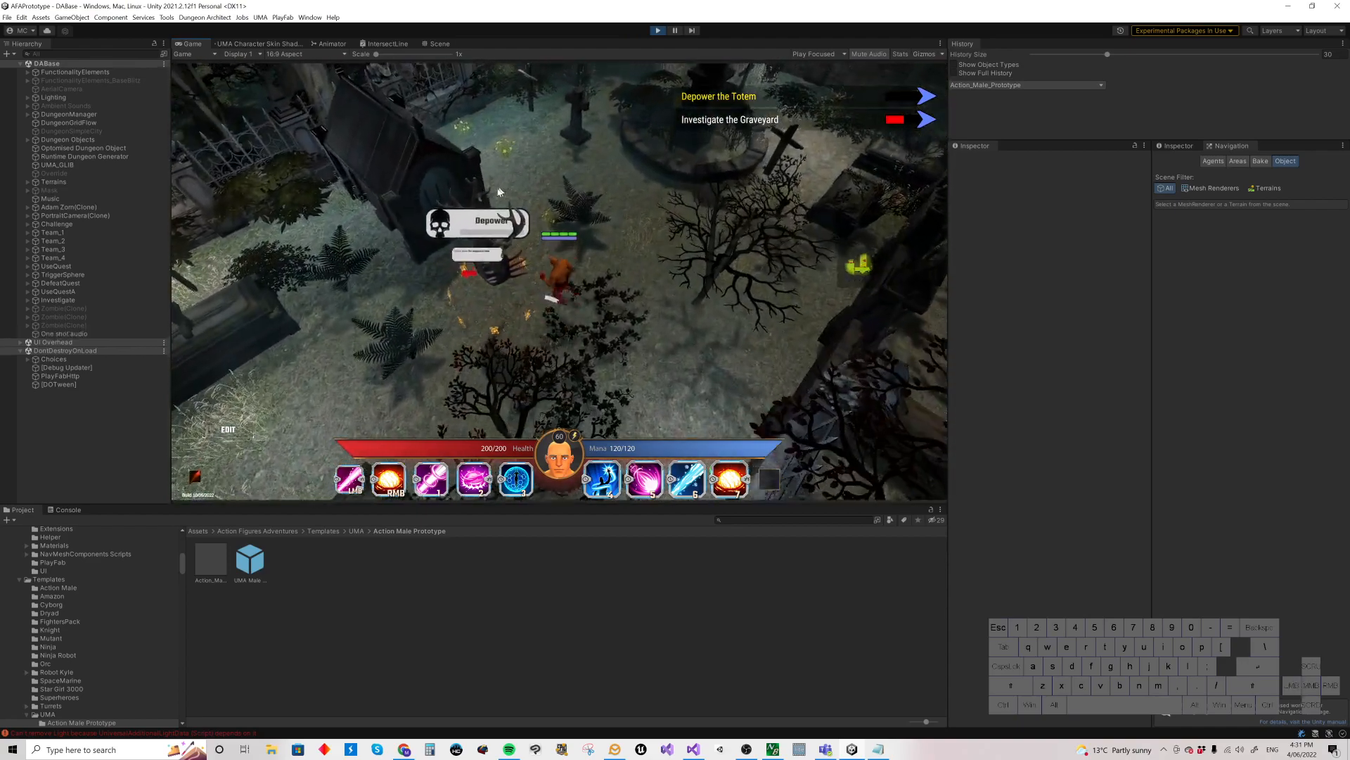
{"action": "left_click", "coordinate": [477, 234]}
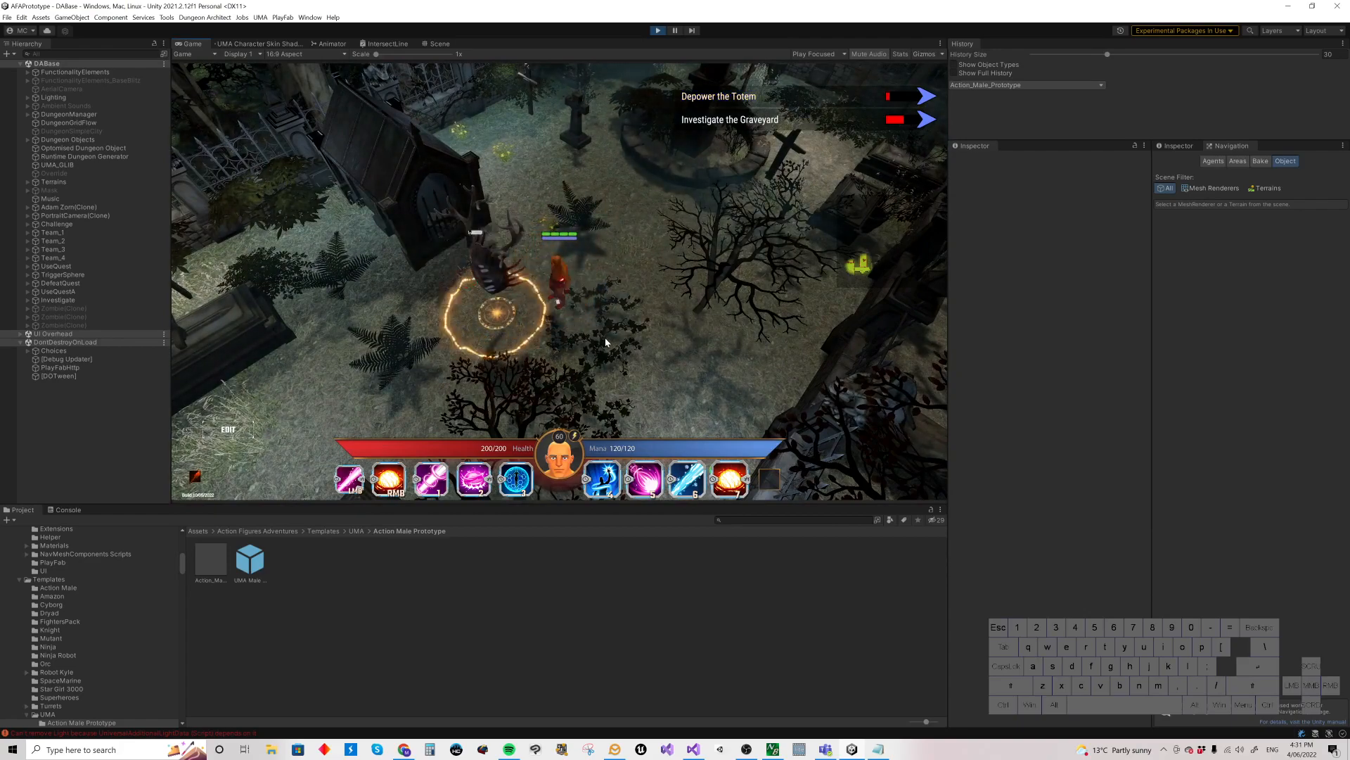
- Playtest the second task by moving the character to the zombies, defeating them all and continuing past the quest summary
{"action": "left_click_drag", "start_coordinate": [543, 358], "coordinate": [706, 245]}
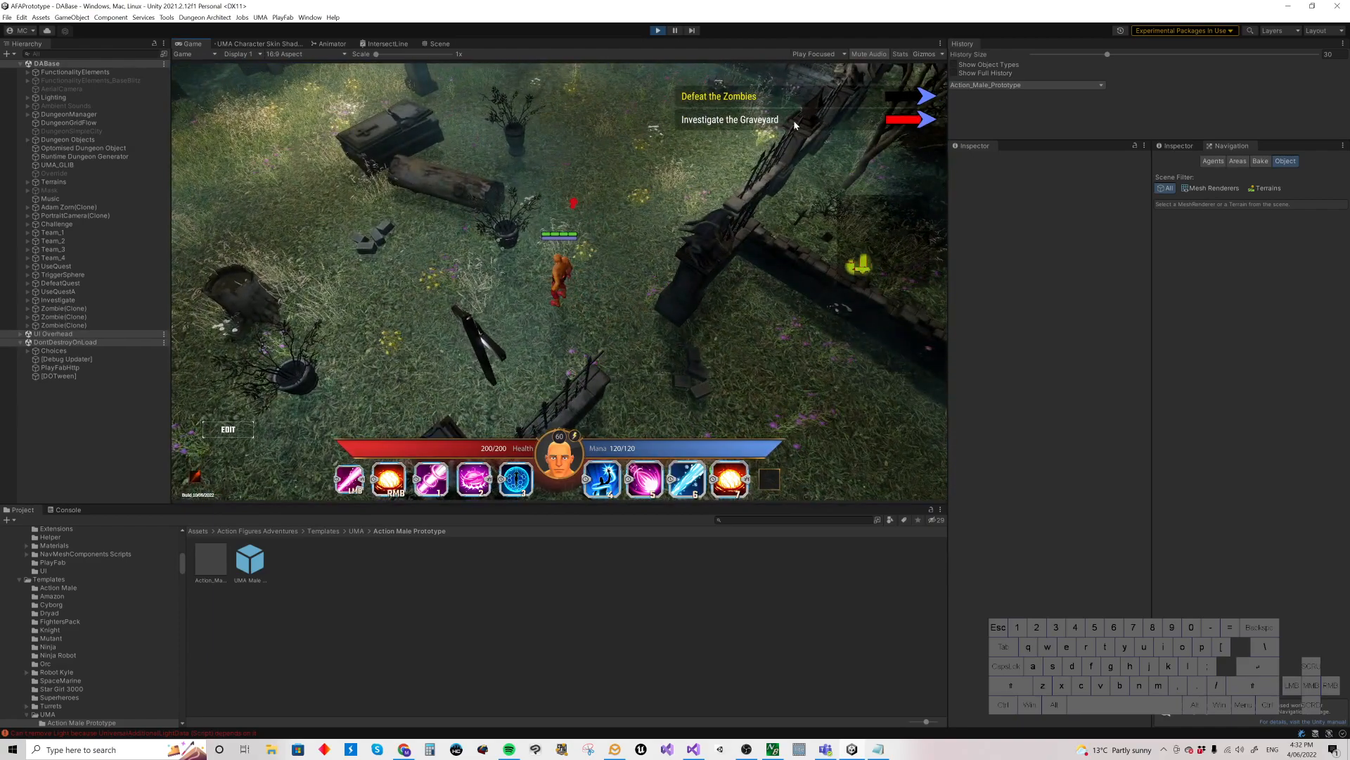
{"action": "left_click_drag", "start_coordinate": [568, 224], "coordinate": [580, 214]}
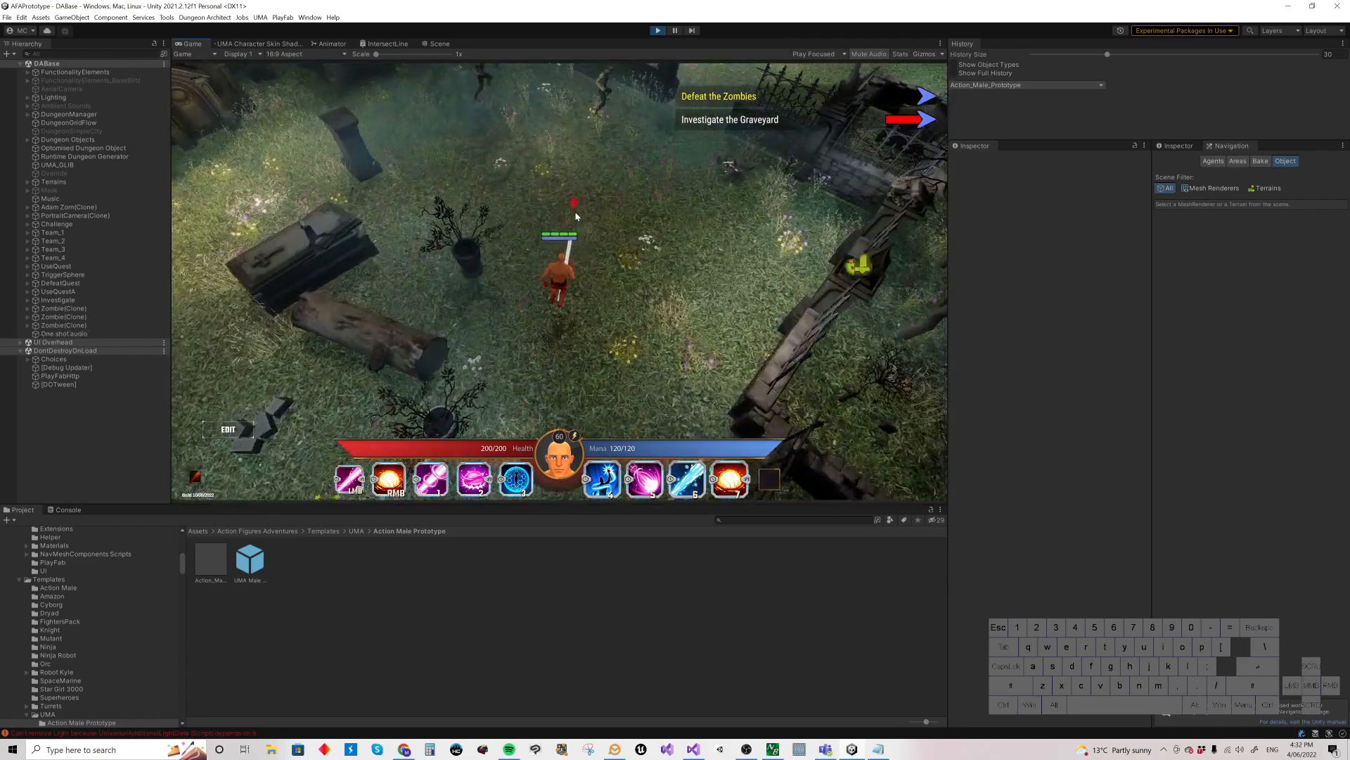
{"action": "right_click", "coordinate": [588, 166]}
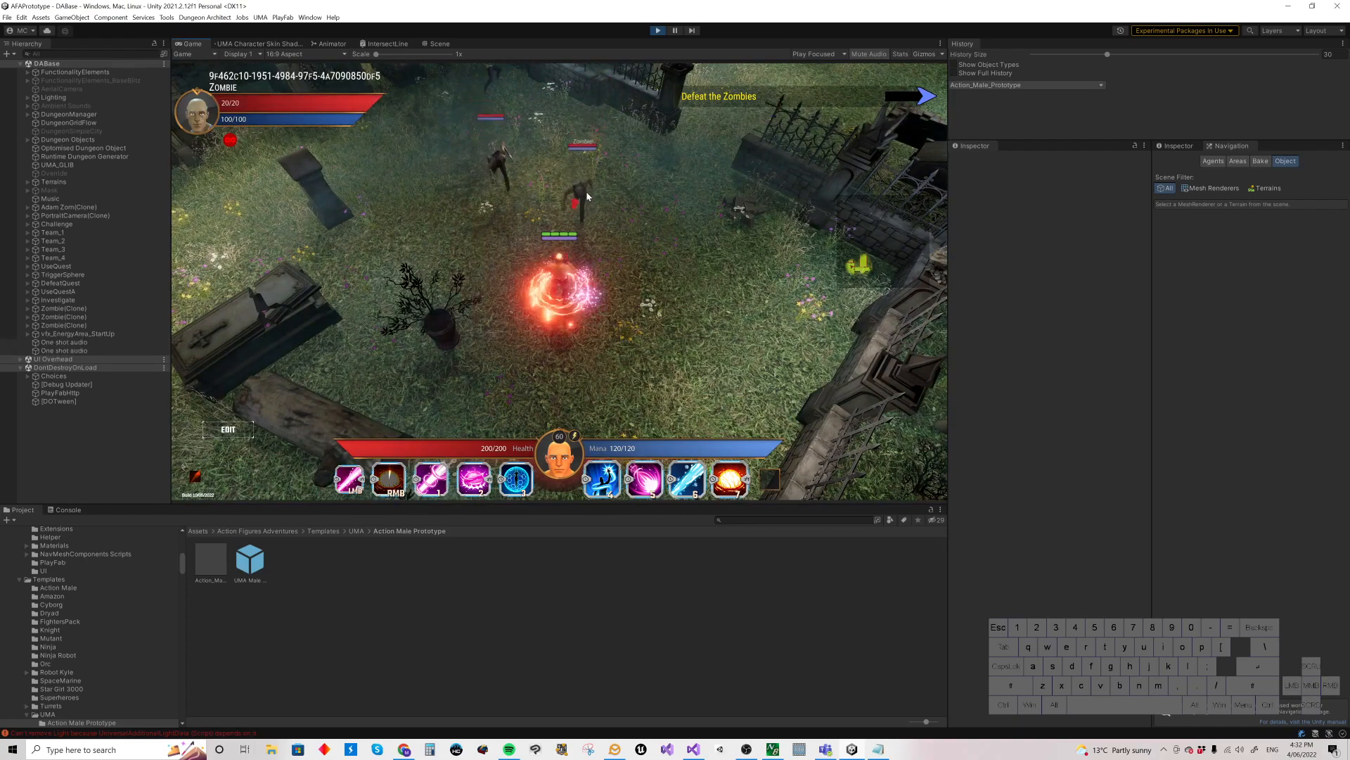
{"action": "left_click", "coordinate": [568, 229]}
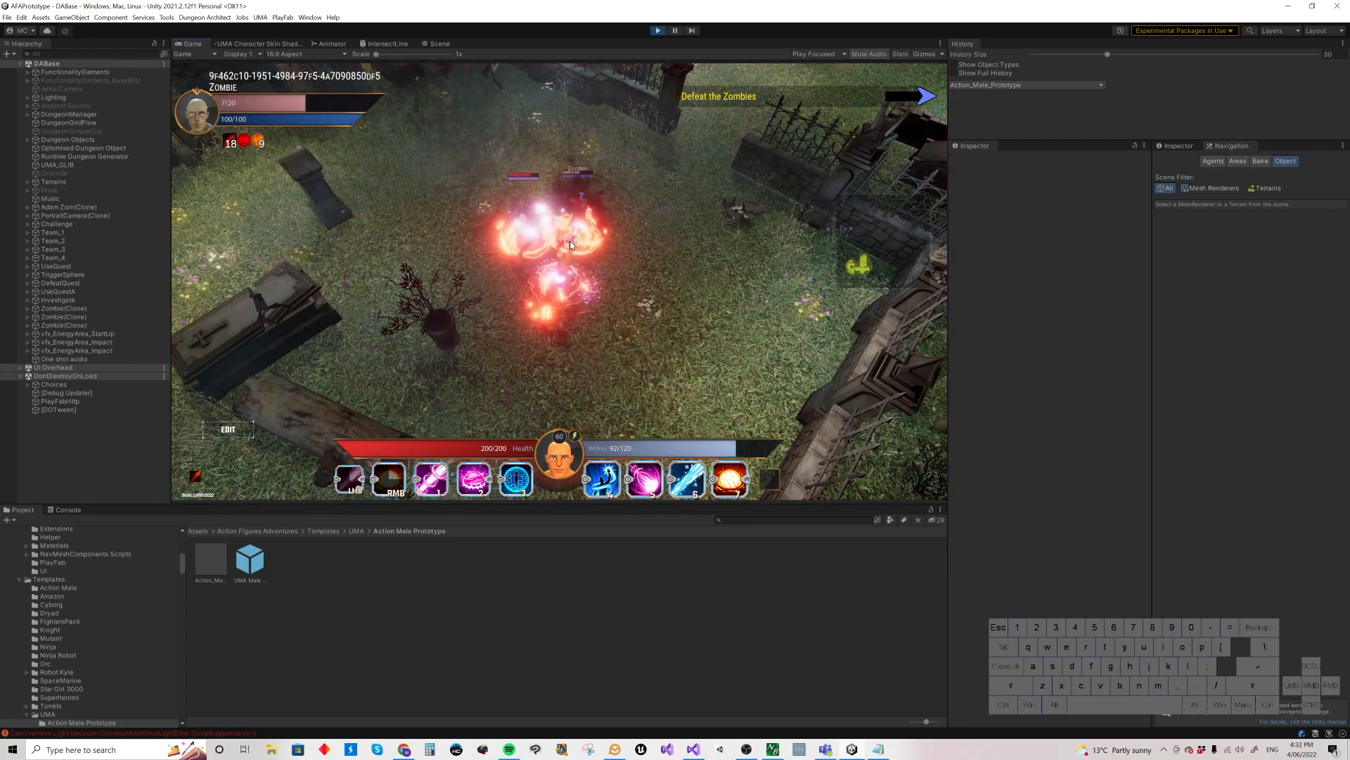
{"action": "left_click", "coordinate": [571, 245]}
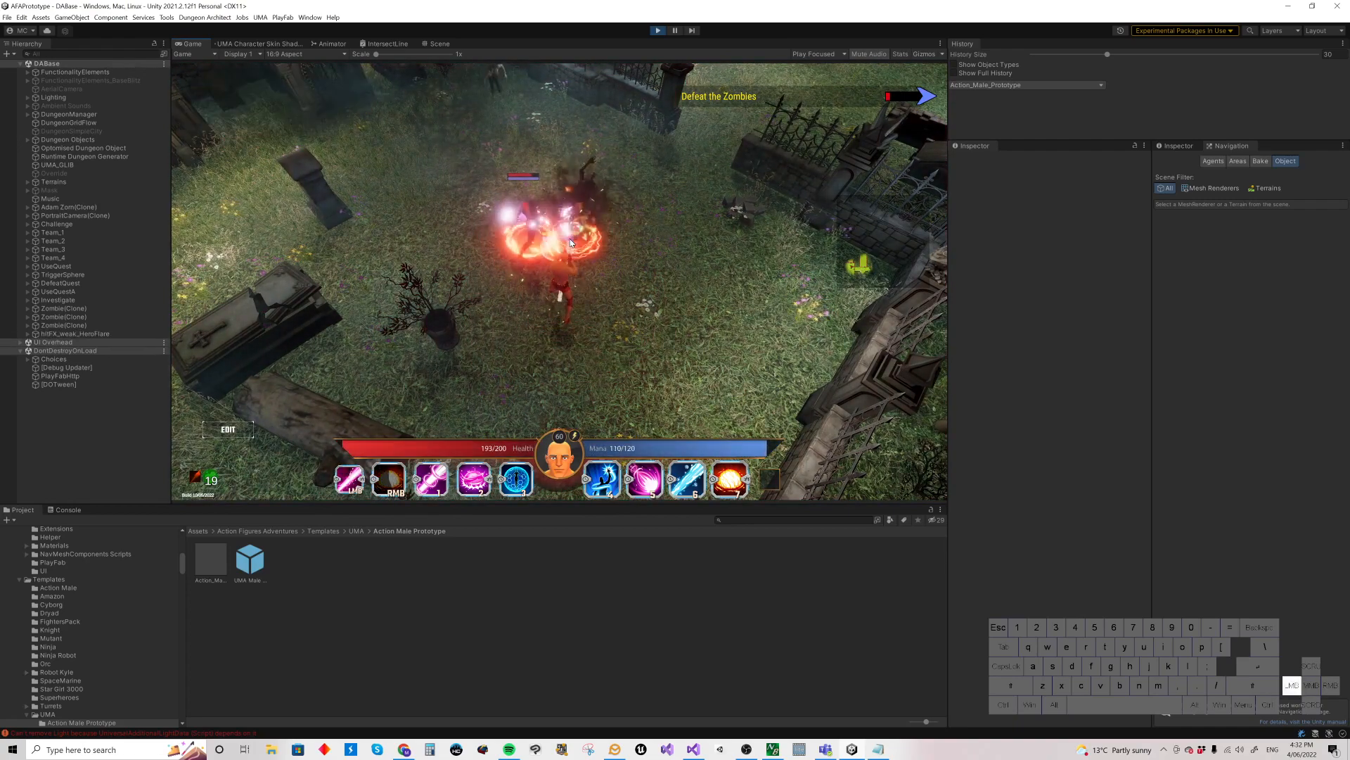
{"action": "left_click", "coordinate": [548, 276]}
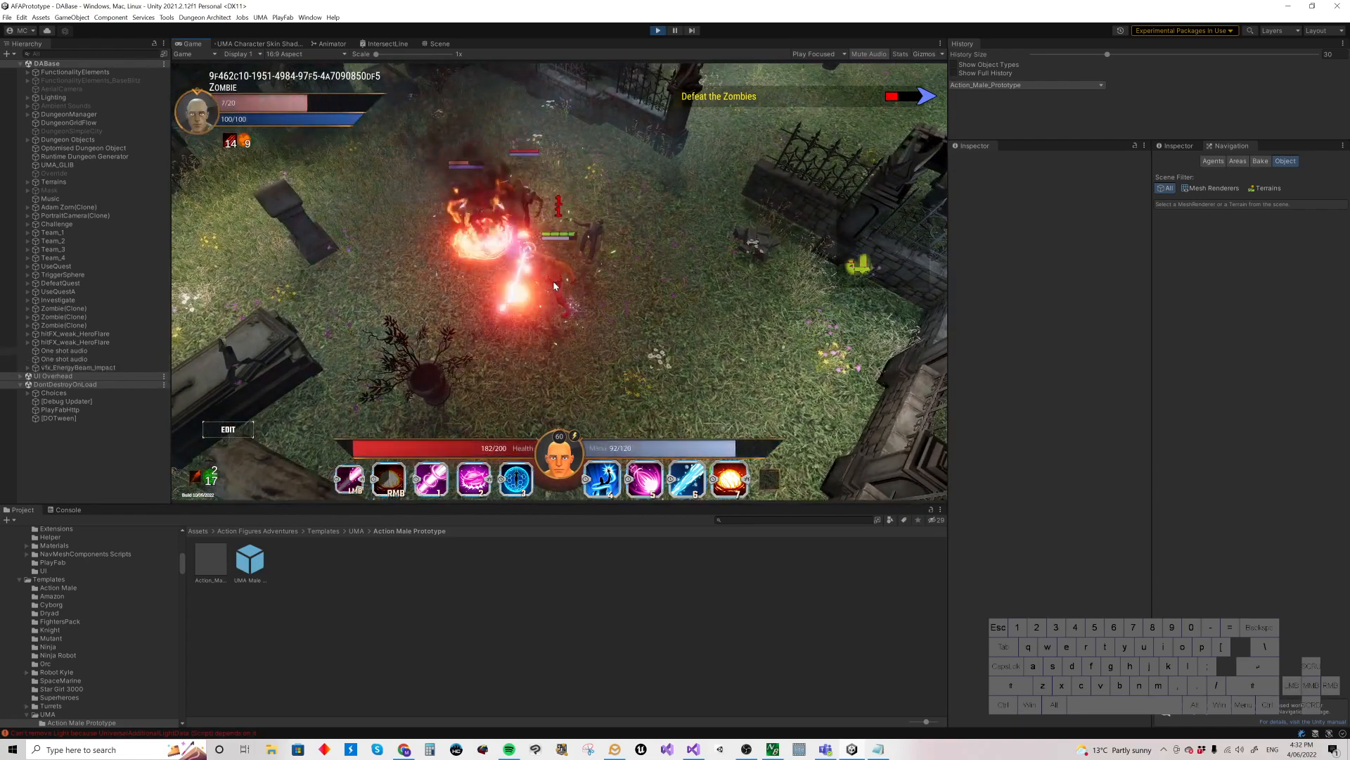
{"action": "left_click", "coordinate": [529, 299]}
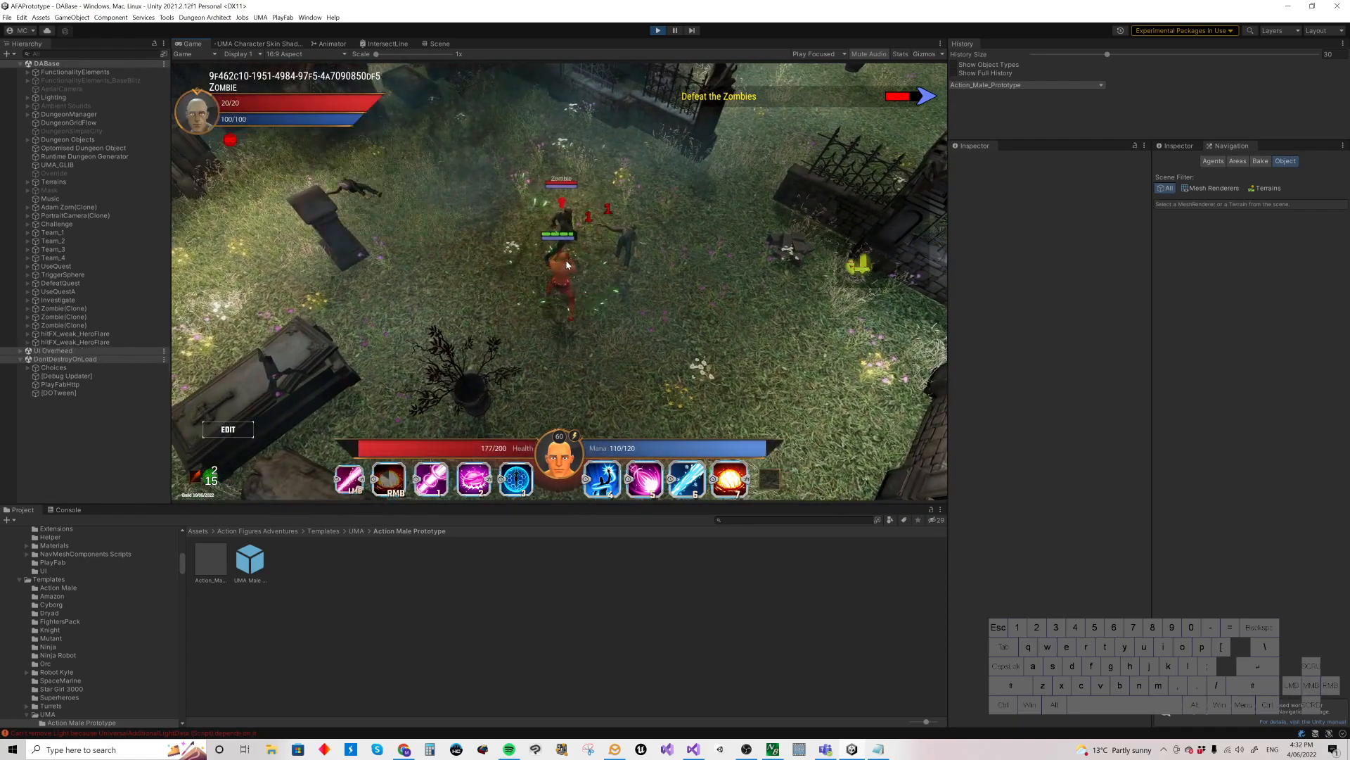
{"action": "left_click", "coordinate": [564, 232]}
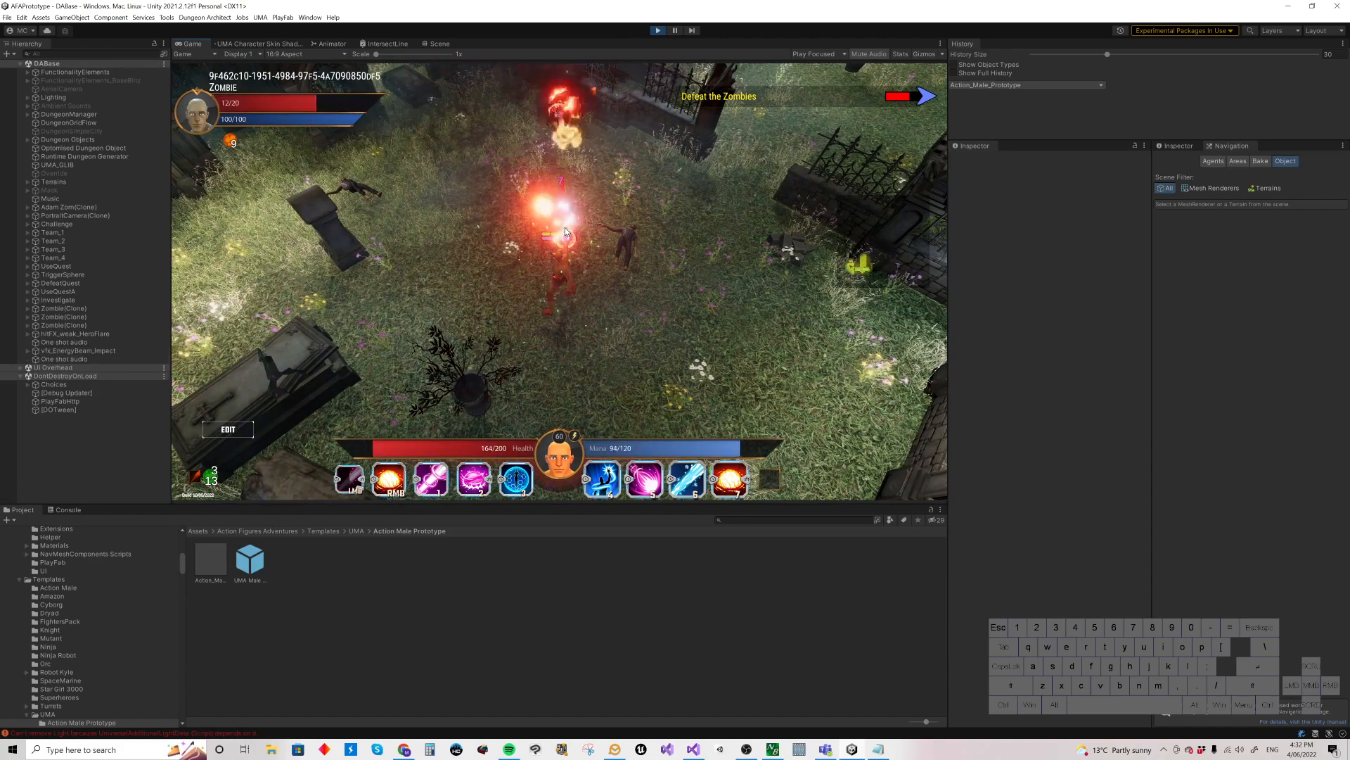
{"action": "left_click", "coordinate": [568, 164]}
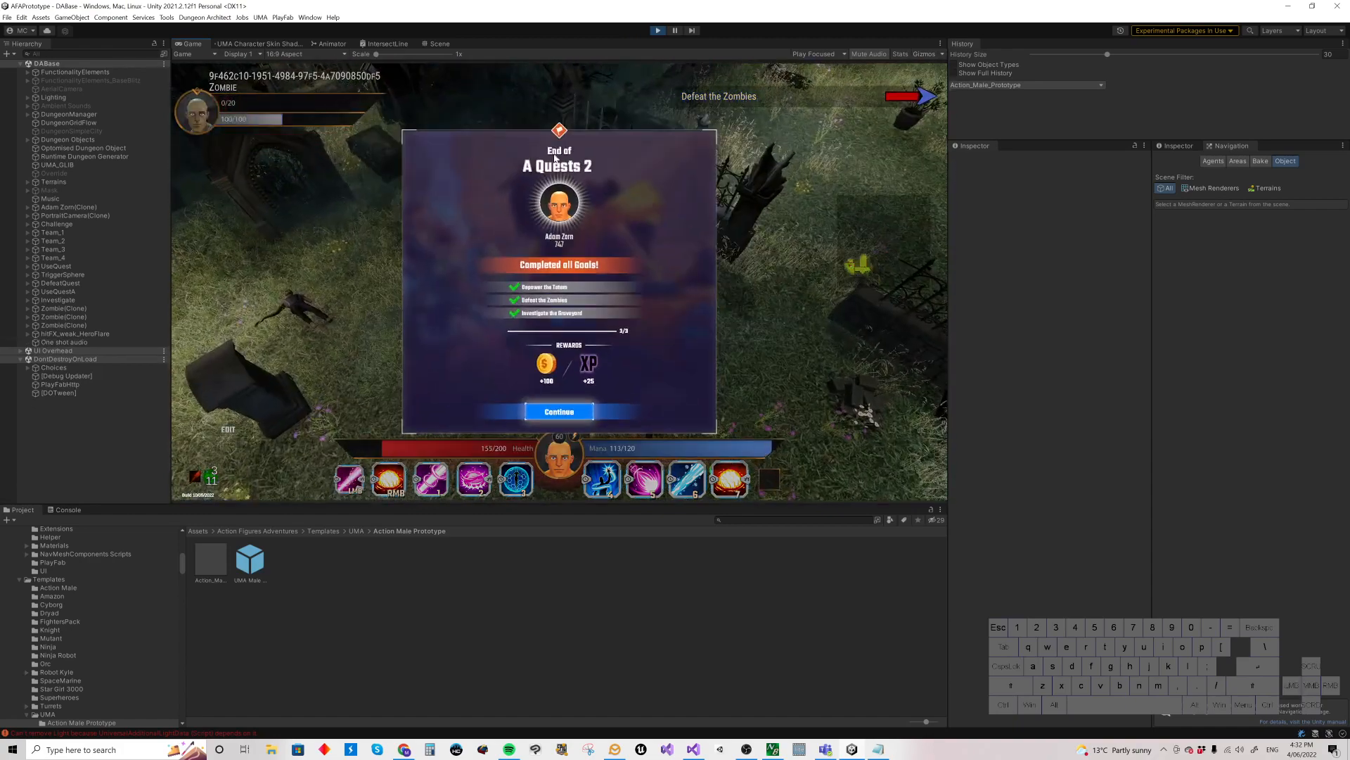
{"action": "left_click", "coordinate": [570, 413]}
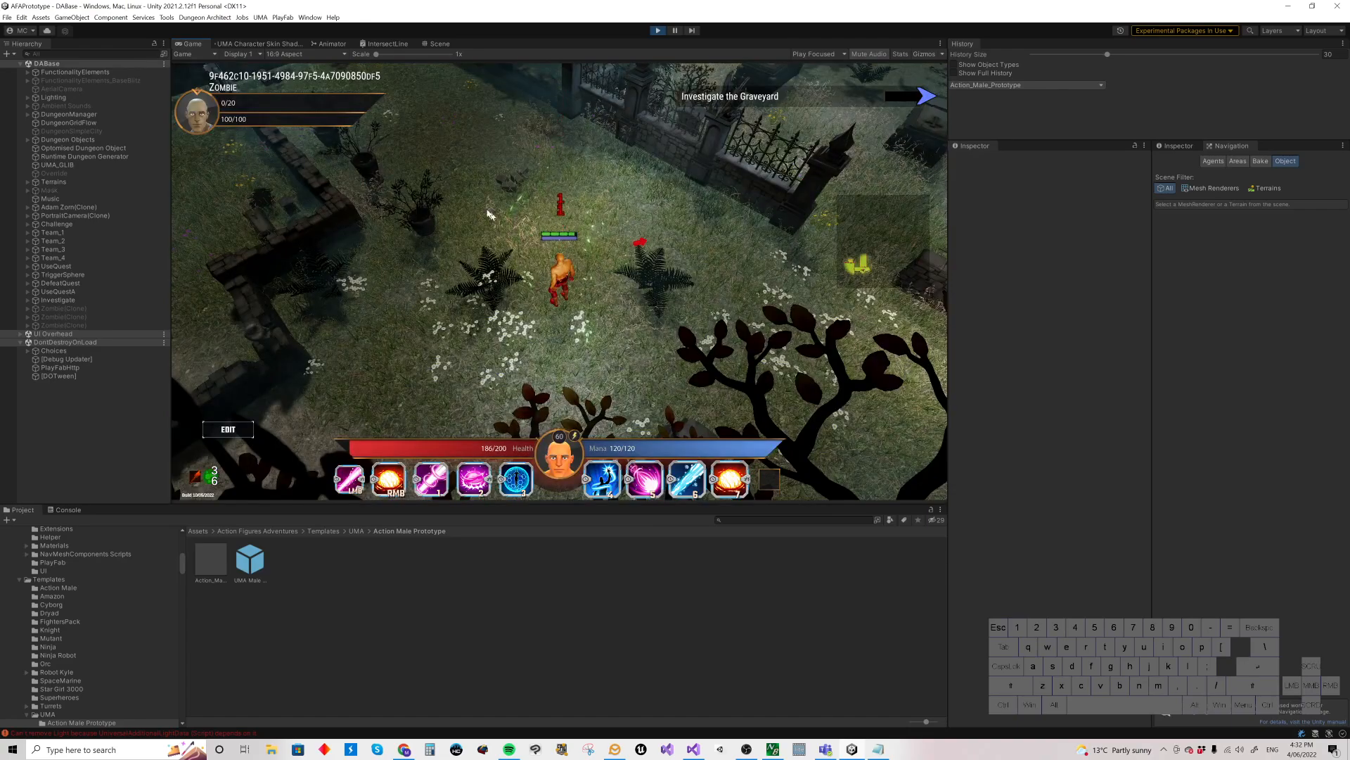
- Replay the investigation by moving the character to both the zombie area and the totem without finishing either quest
{"action": "left_click", "coordinate": [486, 204]}
{"action": "mouse_move", "coordinate": [486, 205]}
{"action": "left_mouse_down"}
{"action": "mouse_move", "coordinate": [449, 218]}
{"action": "mouse_move", "coordinate": [741, 348]}
{"action": "mouse_move", "coordinate": [687, 396]}
{"action": "mouse_move", "coordinate": [689, 369]}
{"action": "mouse_move", "coordinate": [630, 268]}
{"action": "mouse_move", "coordinate": [578, 236]}
{"action": "mouse_move", "coordinate": [636, 253]}
{"action": "mouse_move", "coordinate": [597, 256]}
{"action": "left_mouse_up"}
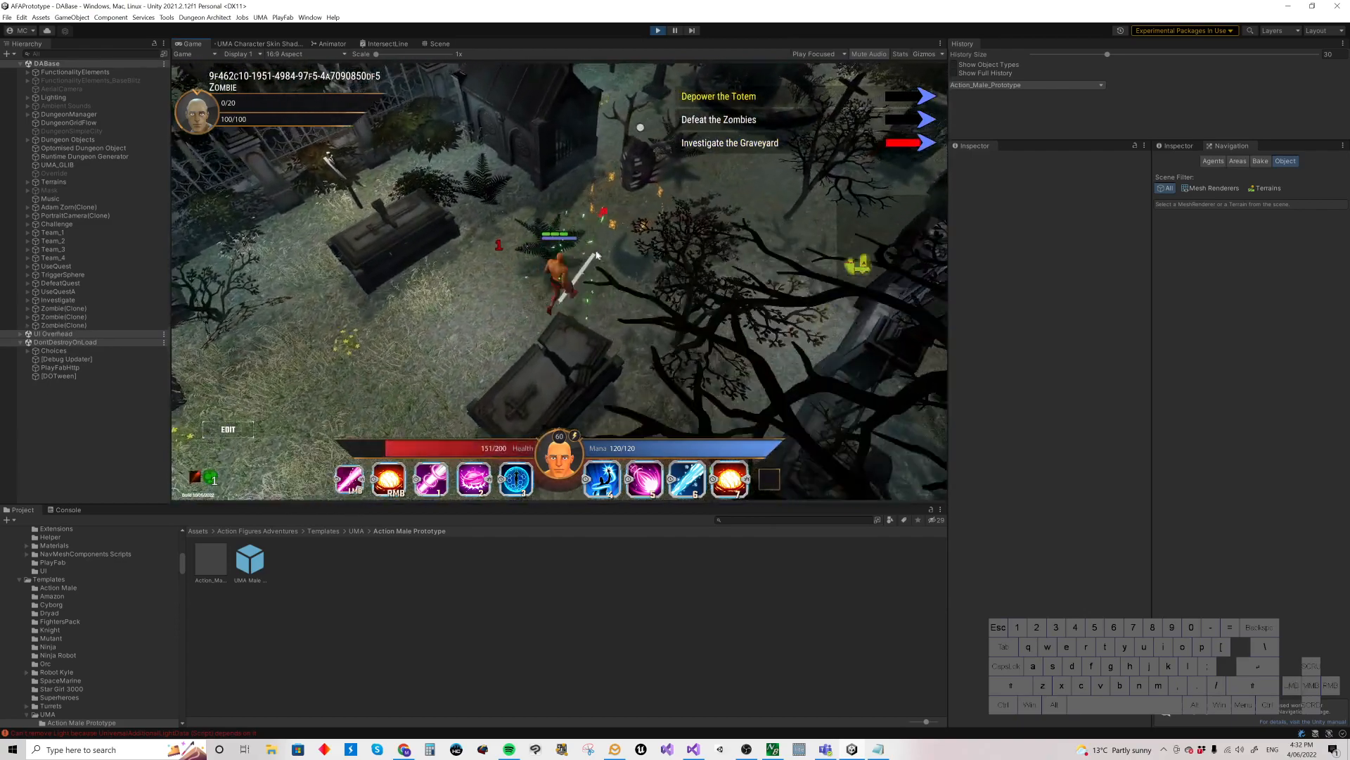
{"action": "mouse_move", "coordinate": [512, 328]}
{"action": "left_mouse_down"}
{"action": "mouse_move", "coordinate": [550, 351]}
{"action": "mouse_move", "coordinate": [512, 350]}
{"action": "mouse_move", "coordinate": [474, 301]}
{"action": "mouse_move", "coordinate": [554, 315]}
{"action": "left_mouse_up"}
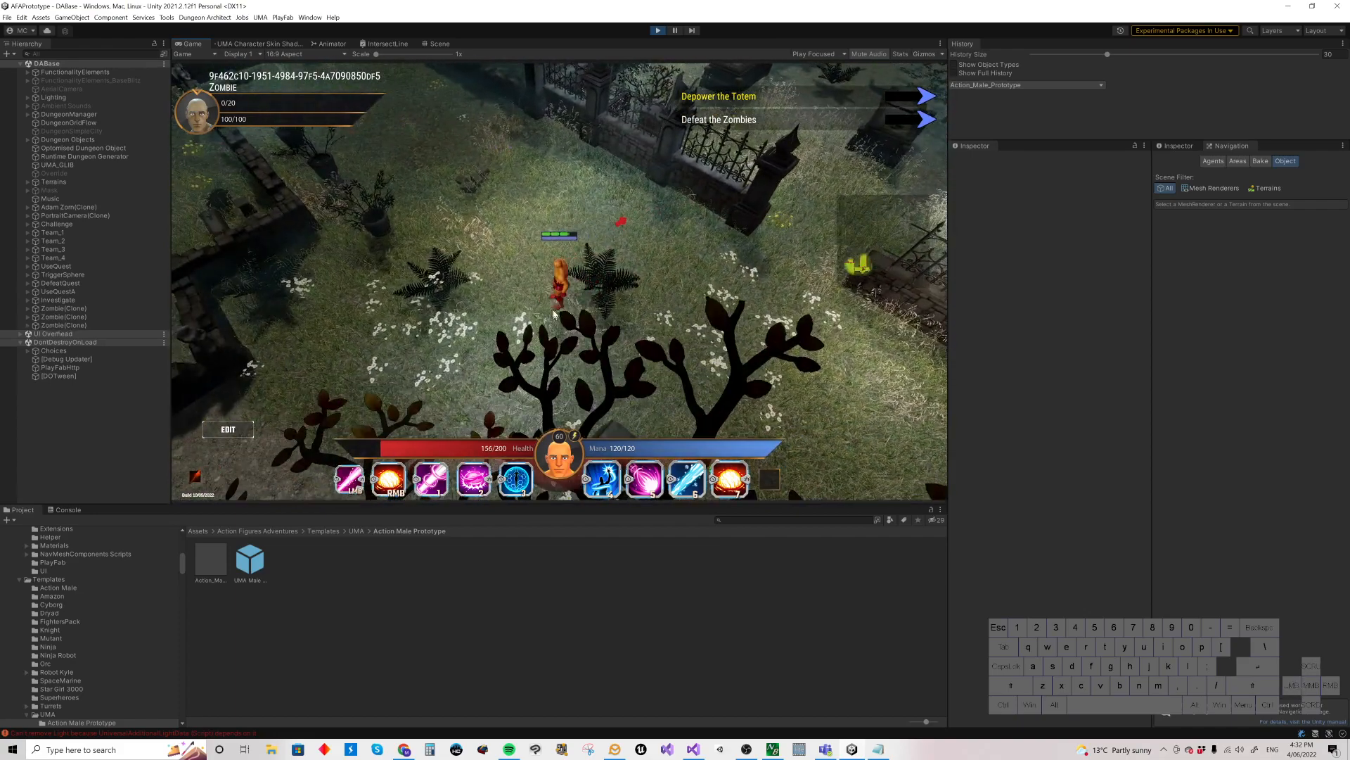
- Return to edit mode, place a new task list quest in the level and name it Survival
{"action": "left_click", "coordinate": [228, 430]}
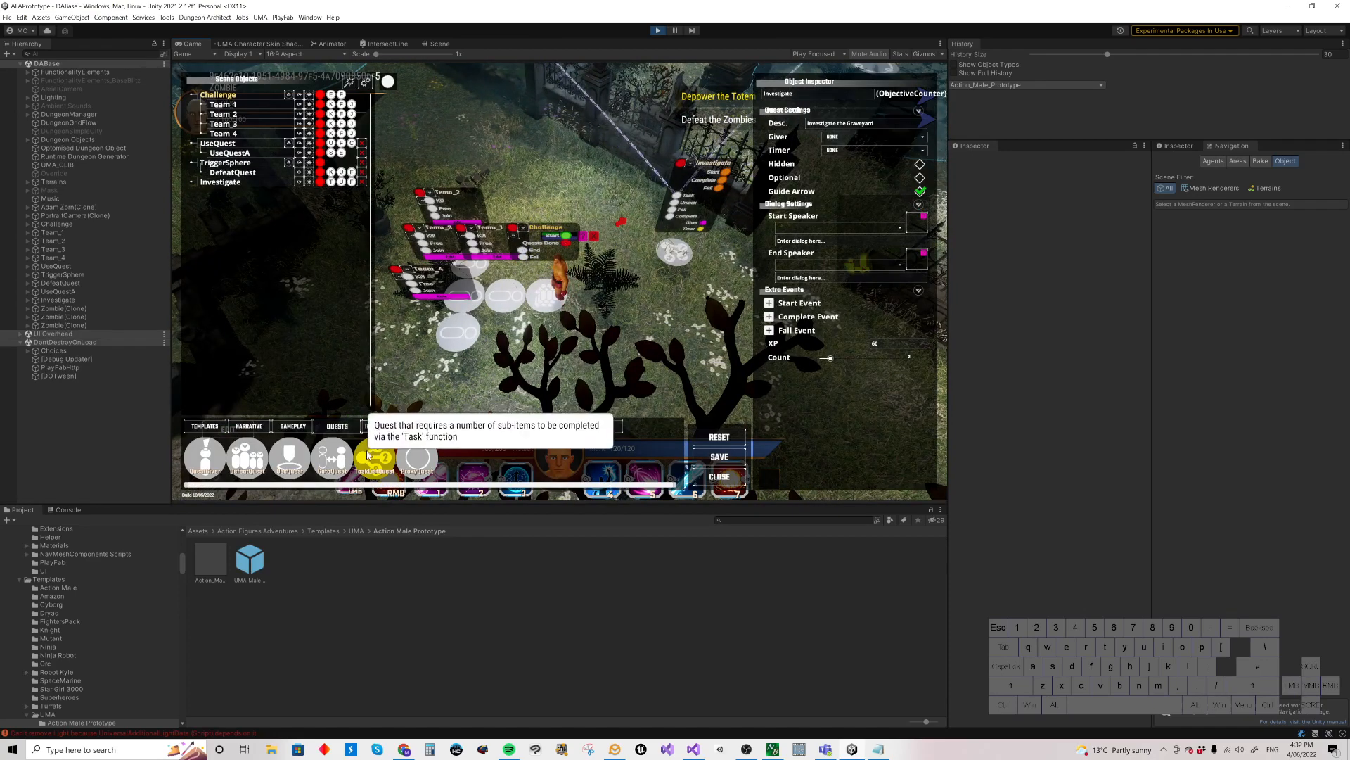
{"action": "left_click_drag", "start_coordinate": [375, 457], "coordinate": [444, 173]}
{"action": "right_click_drag", "start_coordinate": [366, 153], "coordinate": [544, 266]}
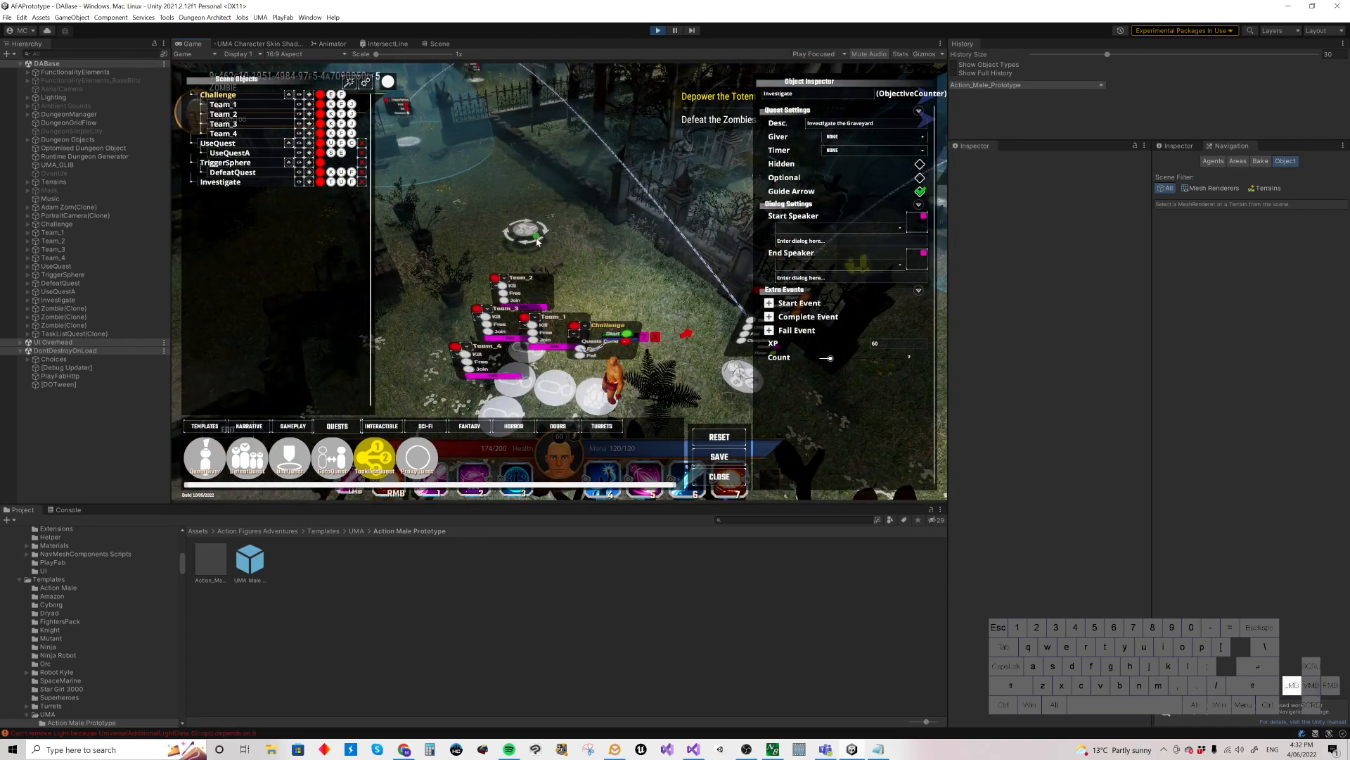
{"action": "left_click", "coordinate": [536, 241]}
{"action": "type", "text": "Survival"}
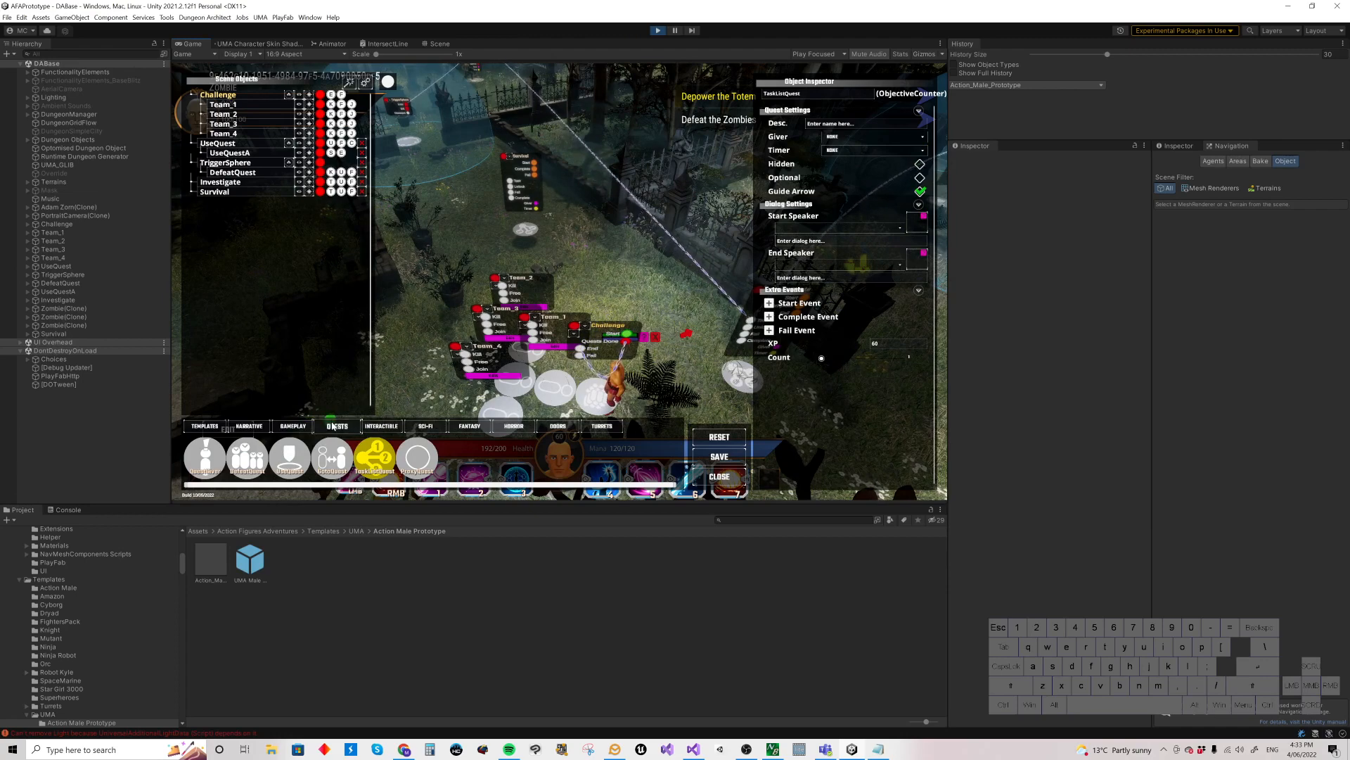
- Add a Timer beside the Survival quest, nested under it, with a duration of 60
{"action": "left_click", "coordinate": [294, 427]}
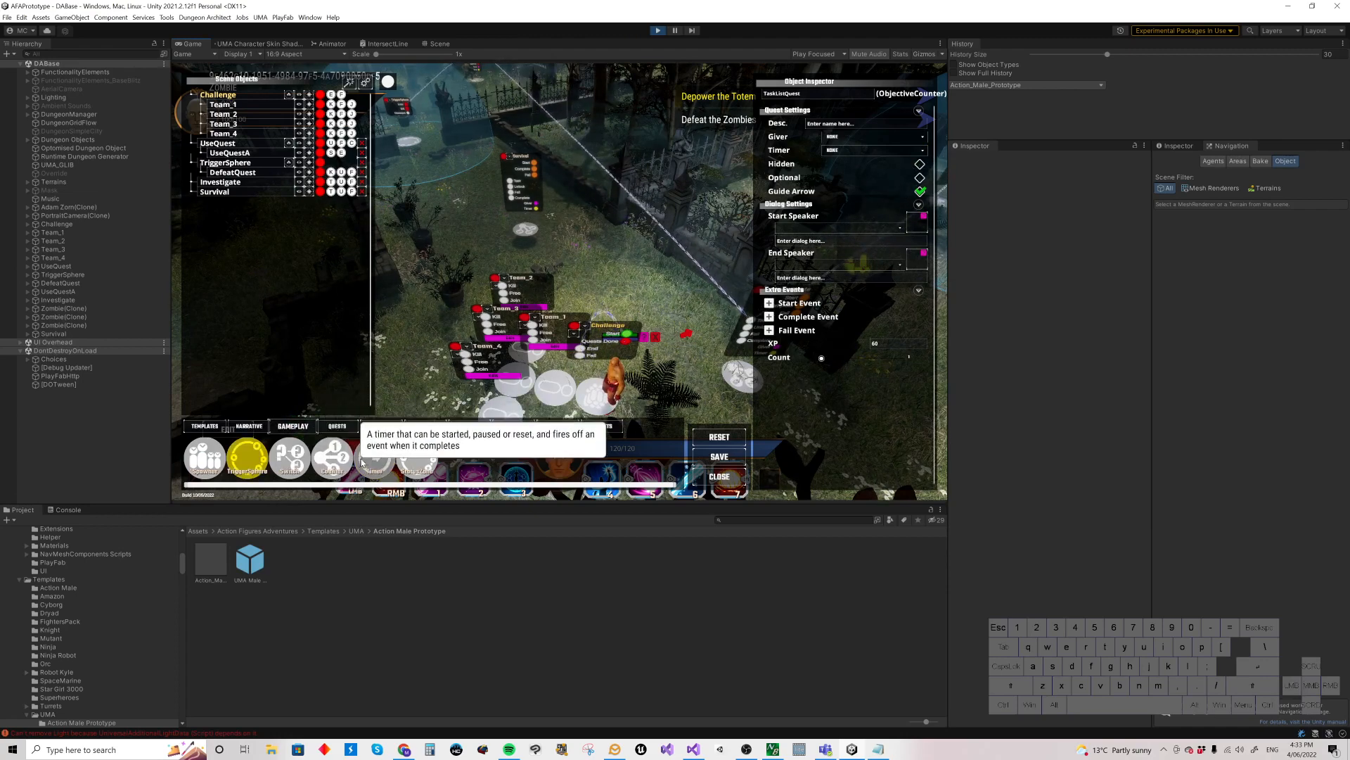
{"action": "left_click", "coordinate": [363, 462]}
{"action": "left_click", "coordinate": [484, 255]}
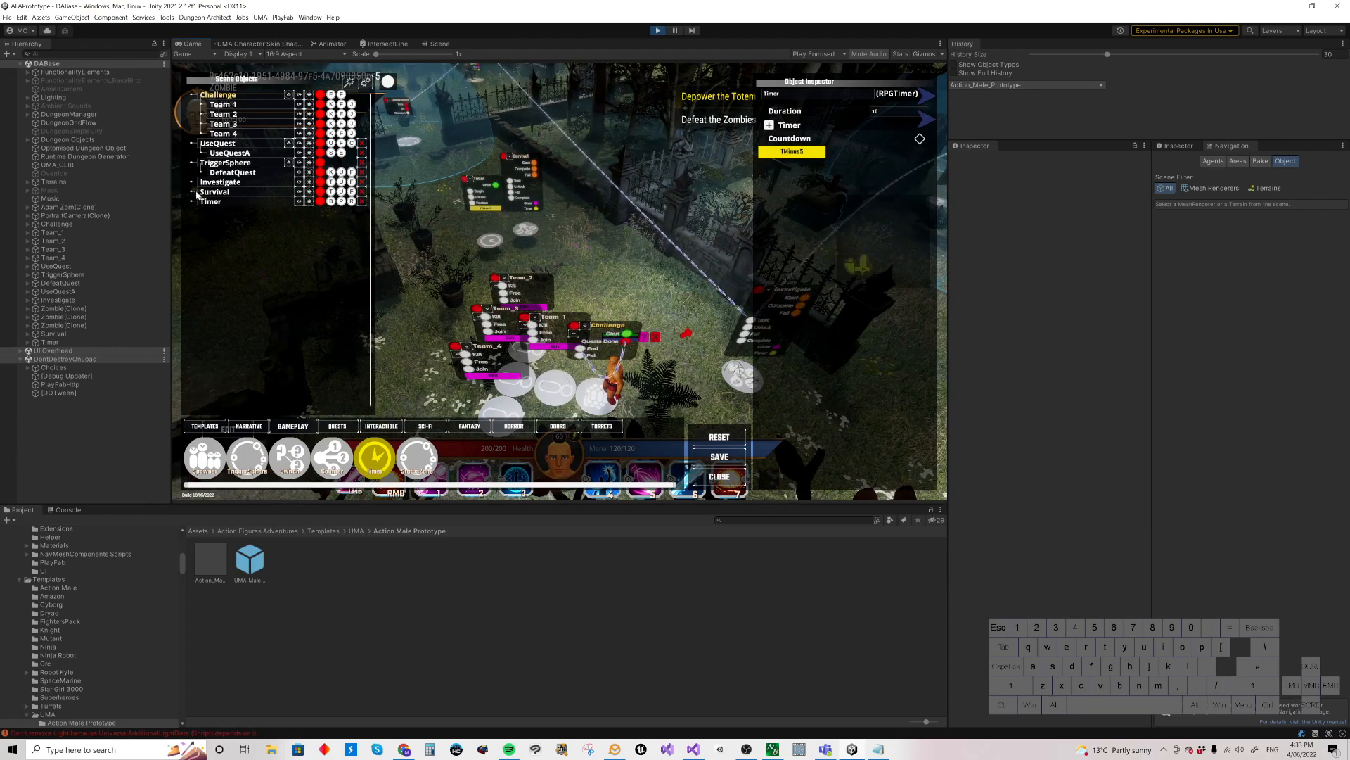
{"action": "left_click_drag", "start_coordinate": [205, 201], "coordinate": [270, 188]}
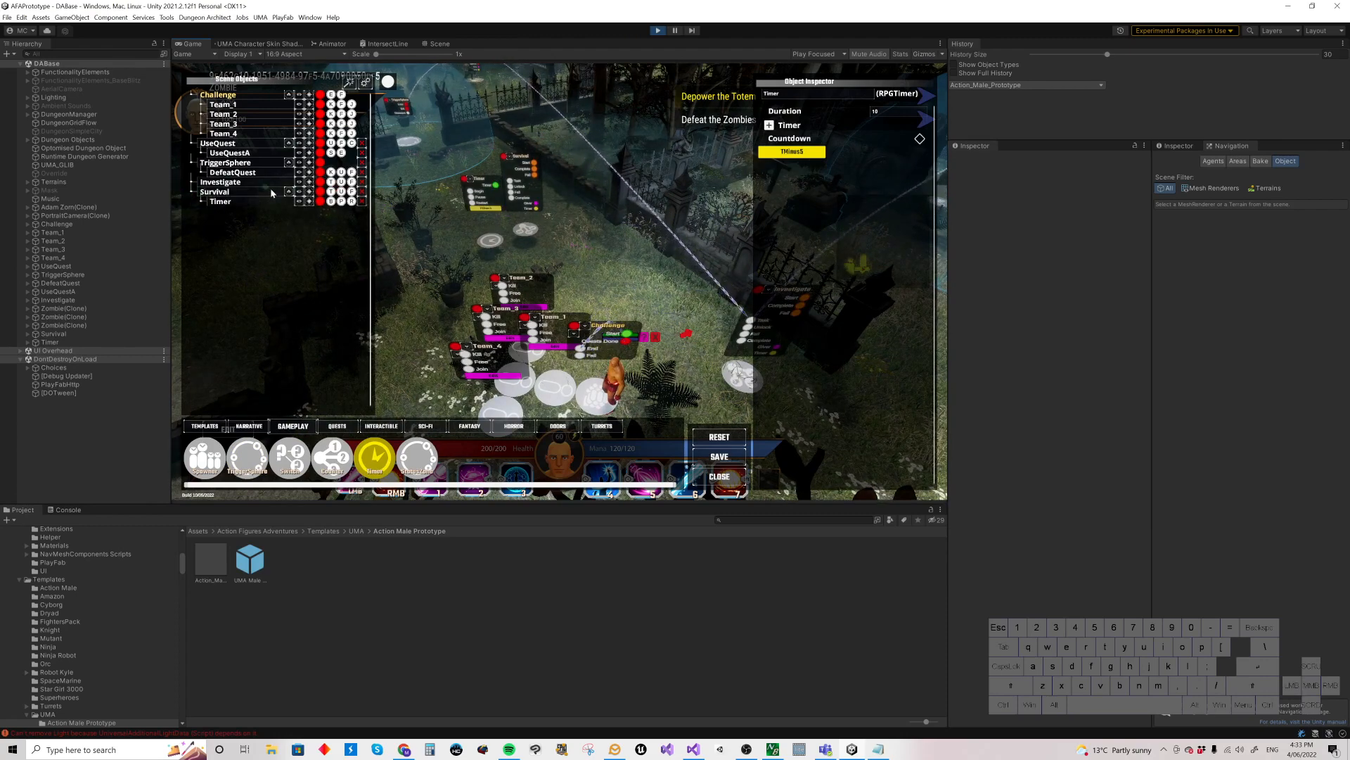
{"action": "left_click", "coordinate": [889, 114]}
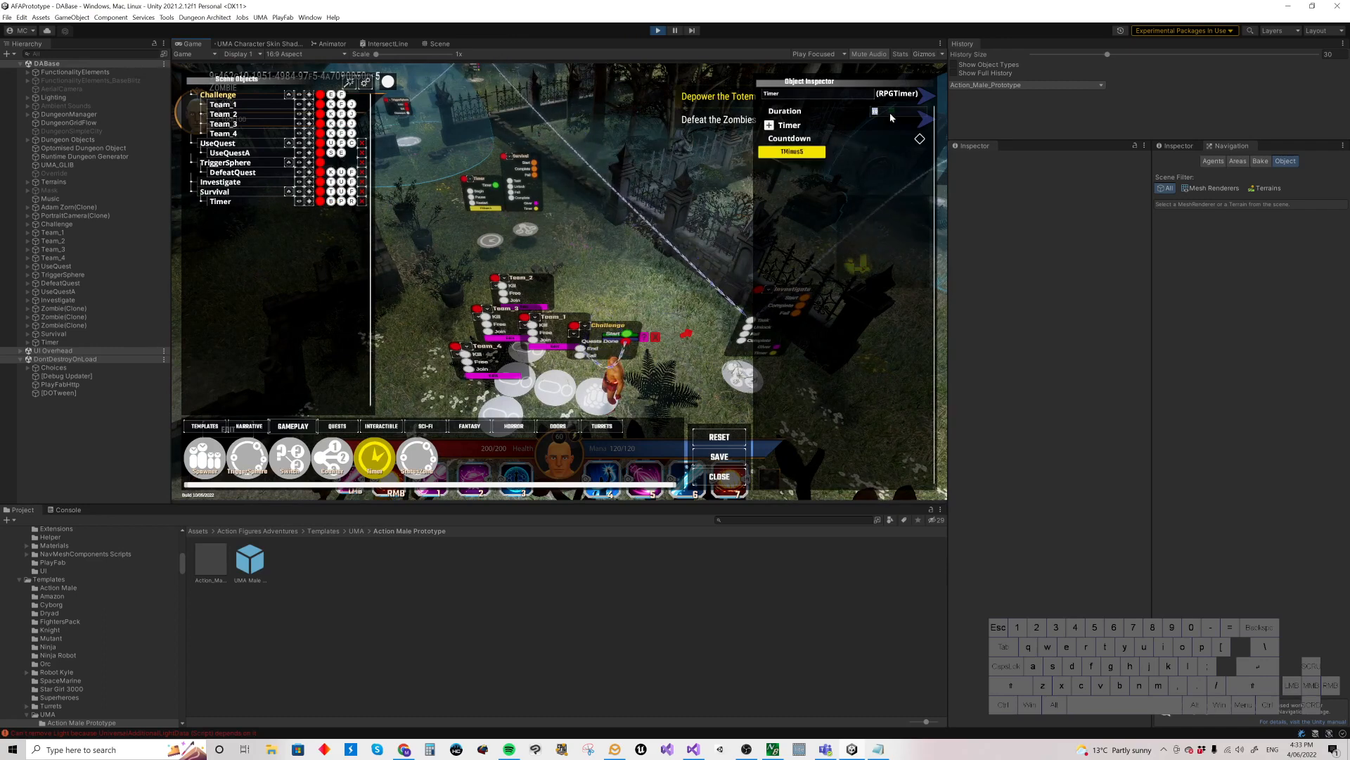
{"action": "type", "text": "60"}
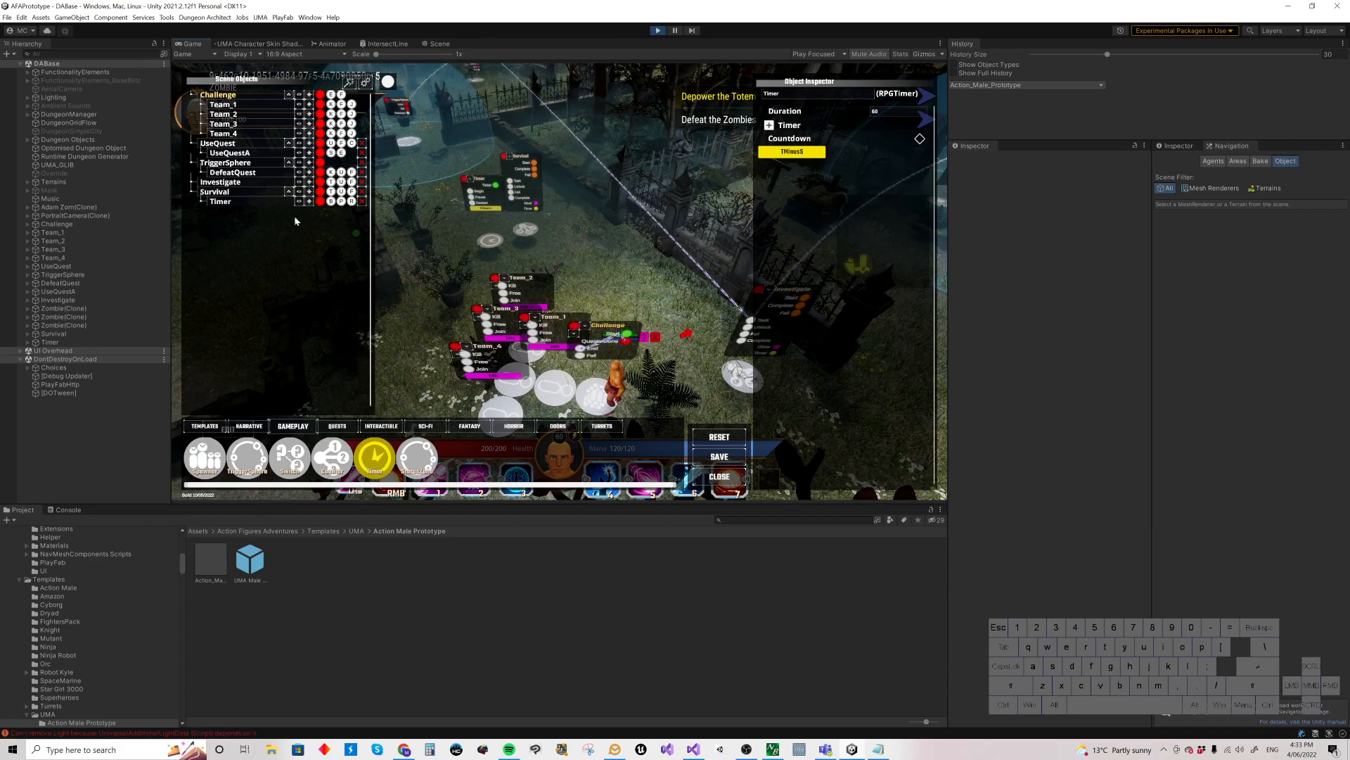
- Describe the Survival quest as "Survive for a minute!" and assign the Timer object as its timer
{"action": "left_click", "coordinate": [519, 158]}
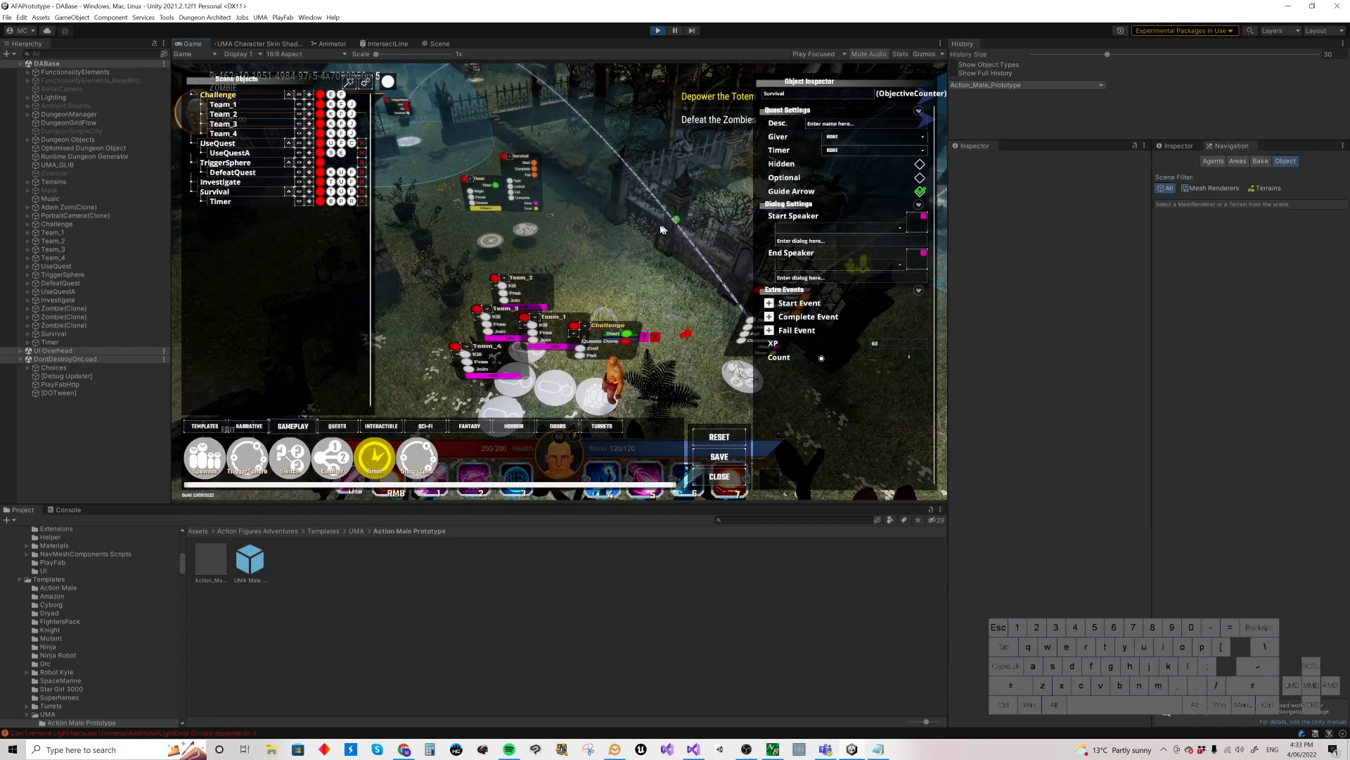
{"action": "left_click", "coordinate": [821, 126]}
{"action": "type", "text": "Survive for a mi"}
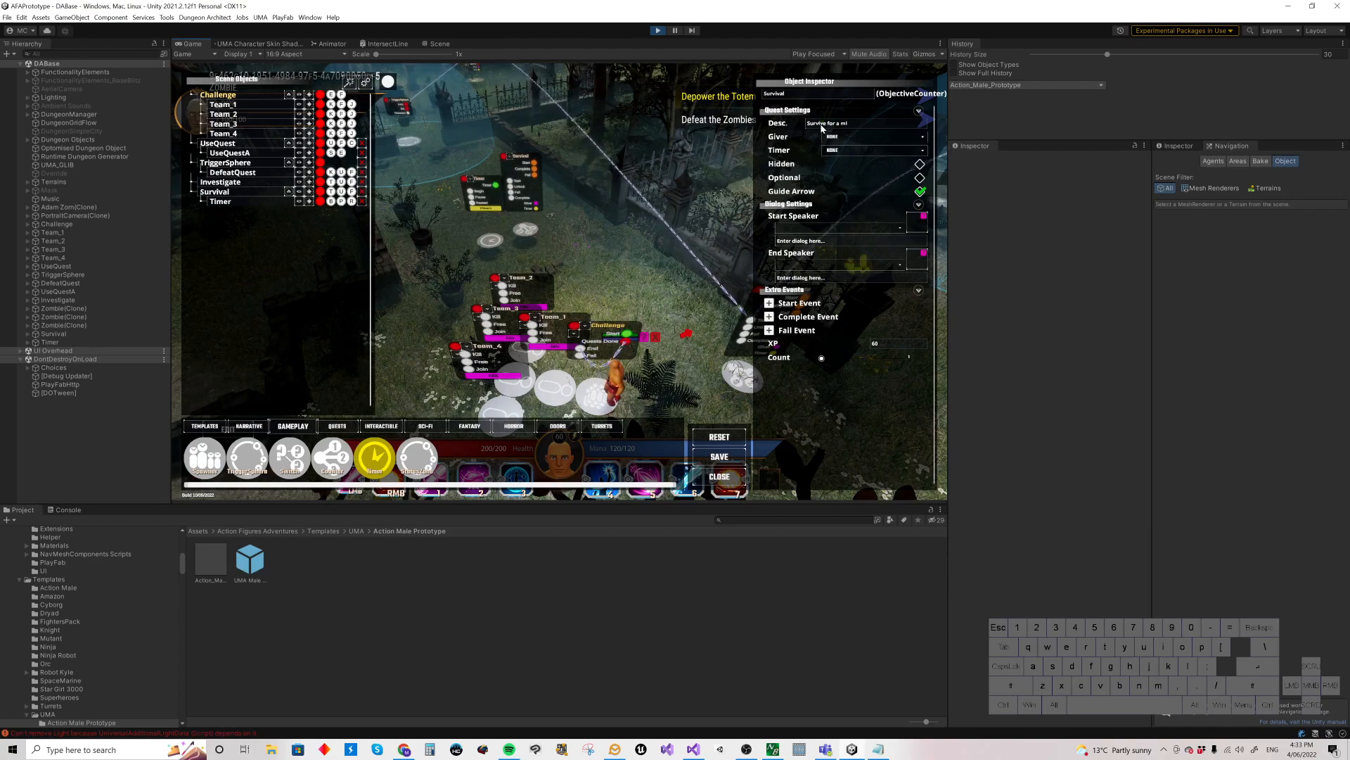
{"action": "type", "text": "!"}
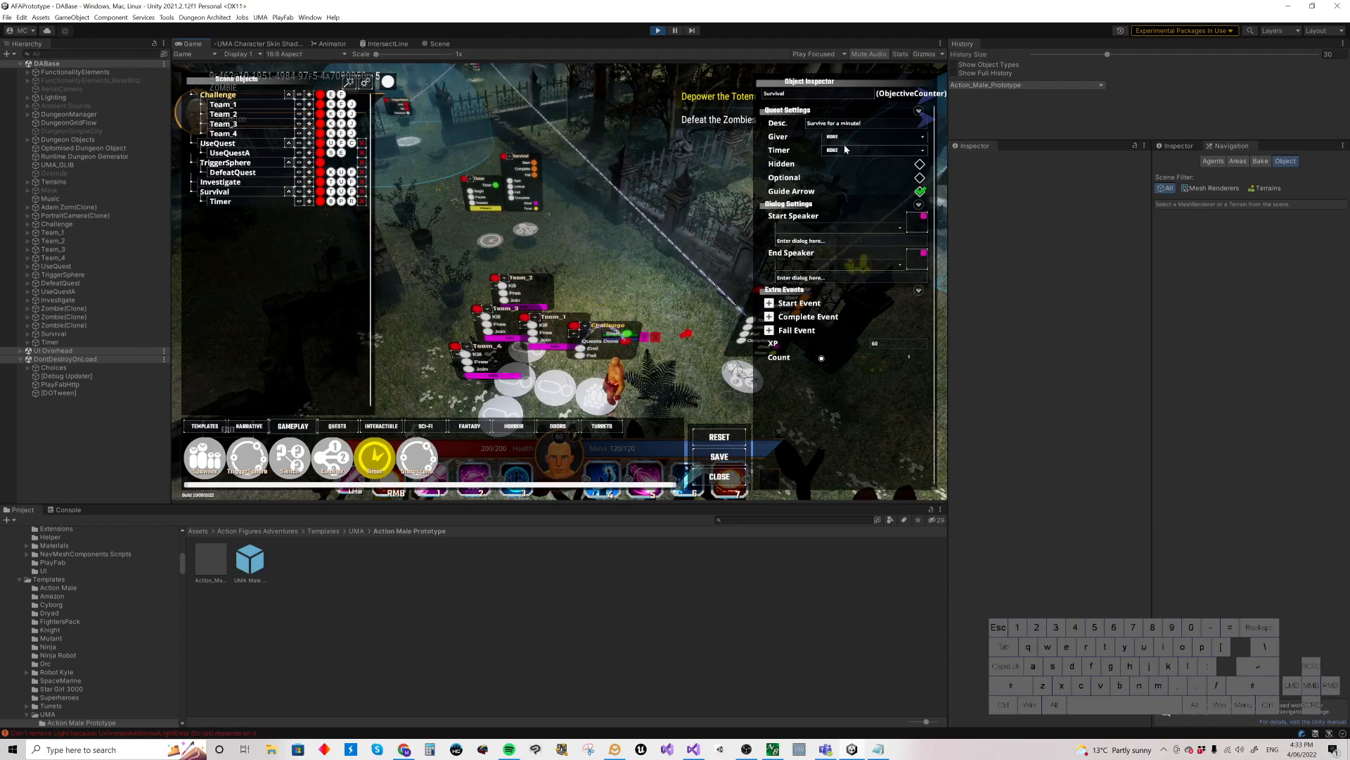
{"action": "right_click_drag", "start_coordinate": [587, 222], "coordinate": [642, 271]}
{"action": "key", "text": "w"}
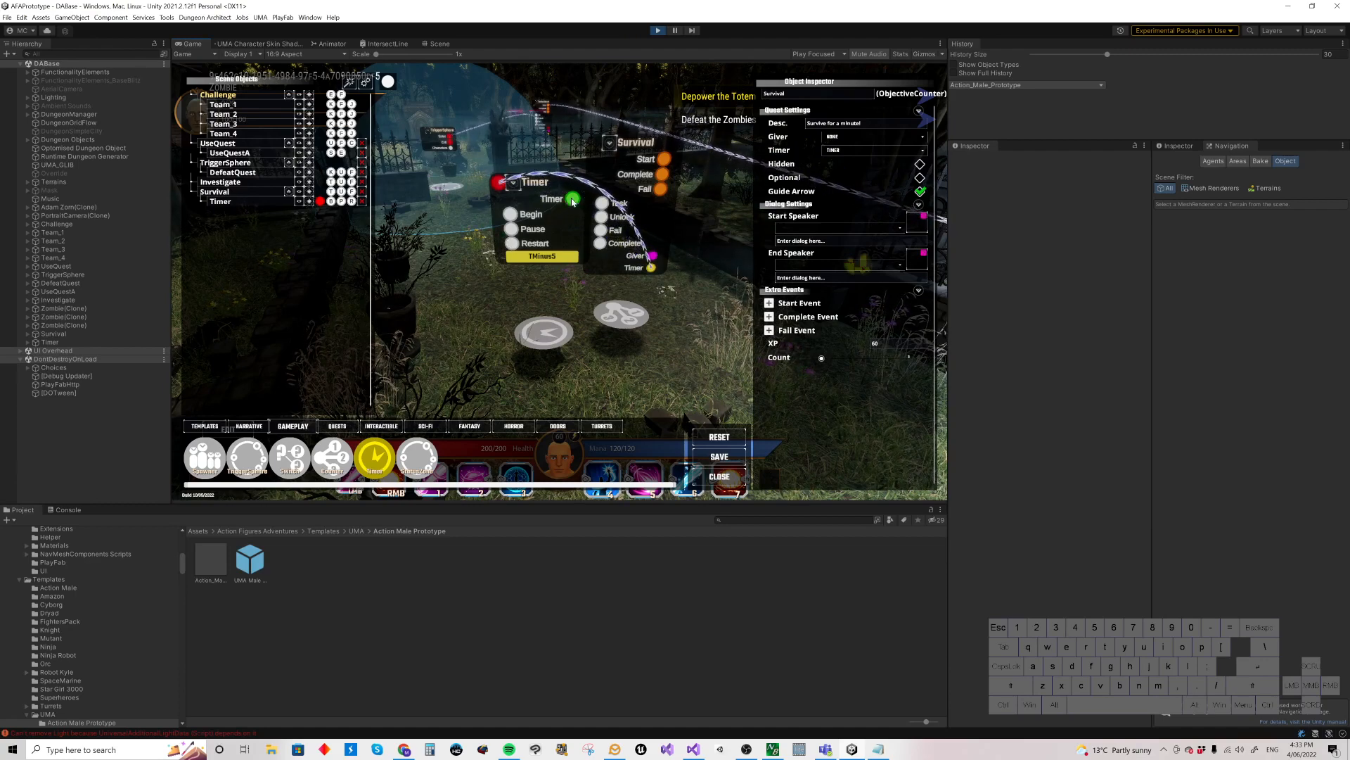
- Link the Timer's completion event to Survival's Task function with task number 1, and move the Timer node away from the Survival node
{"action": "left_click", "coordinate": [572, 200]}
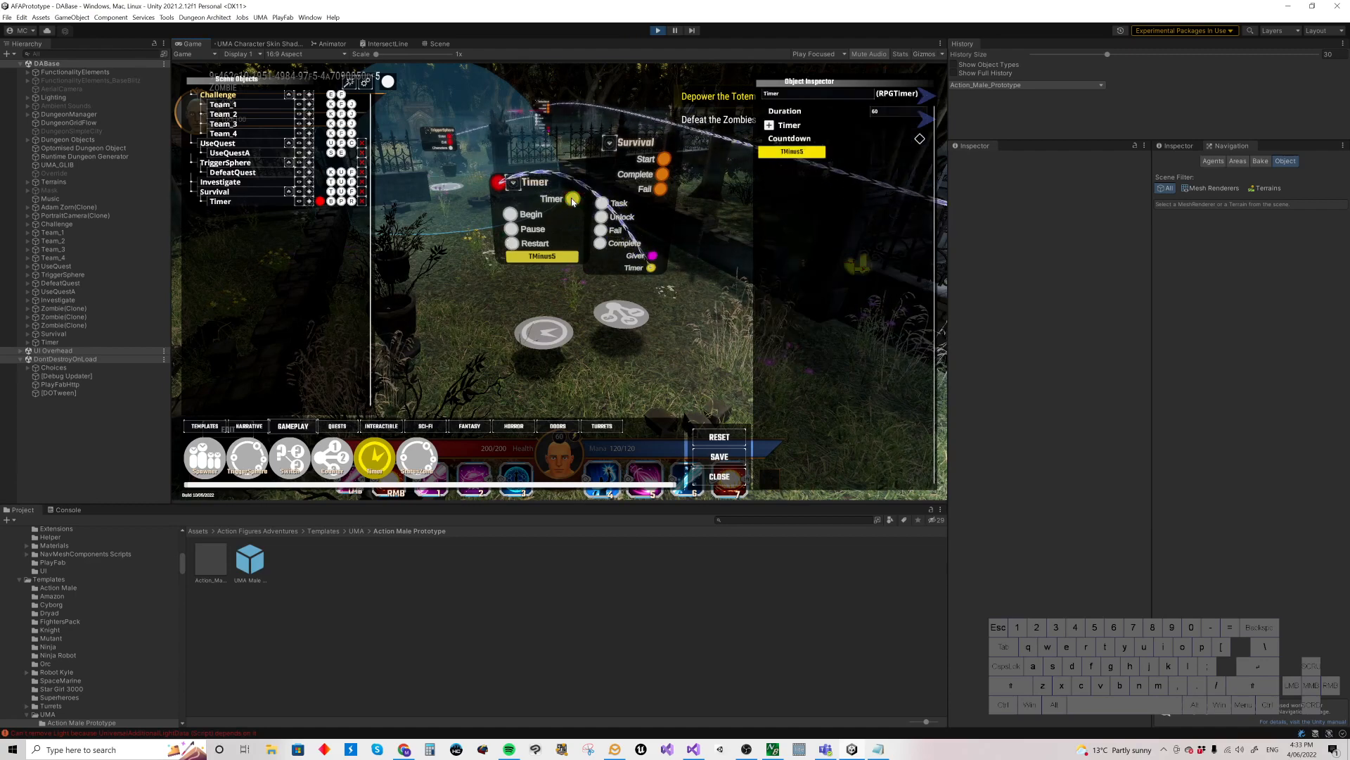
{"action": "left_click", "coordinate": [663, 175]}
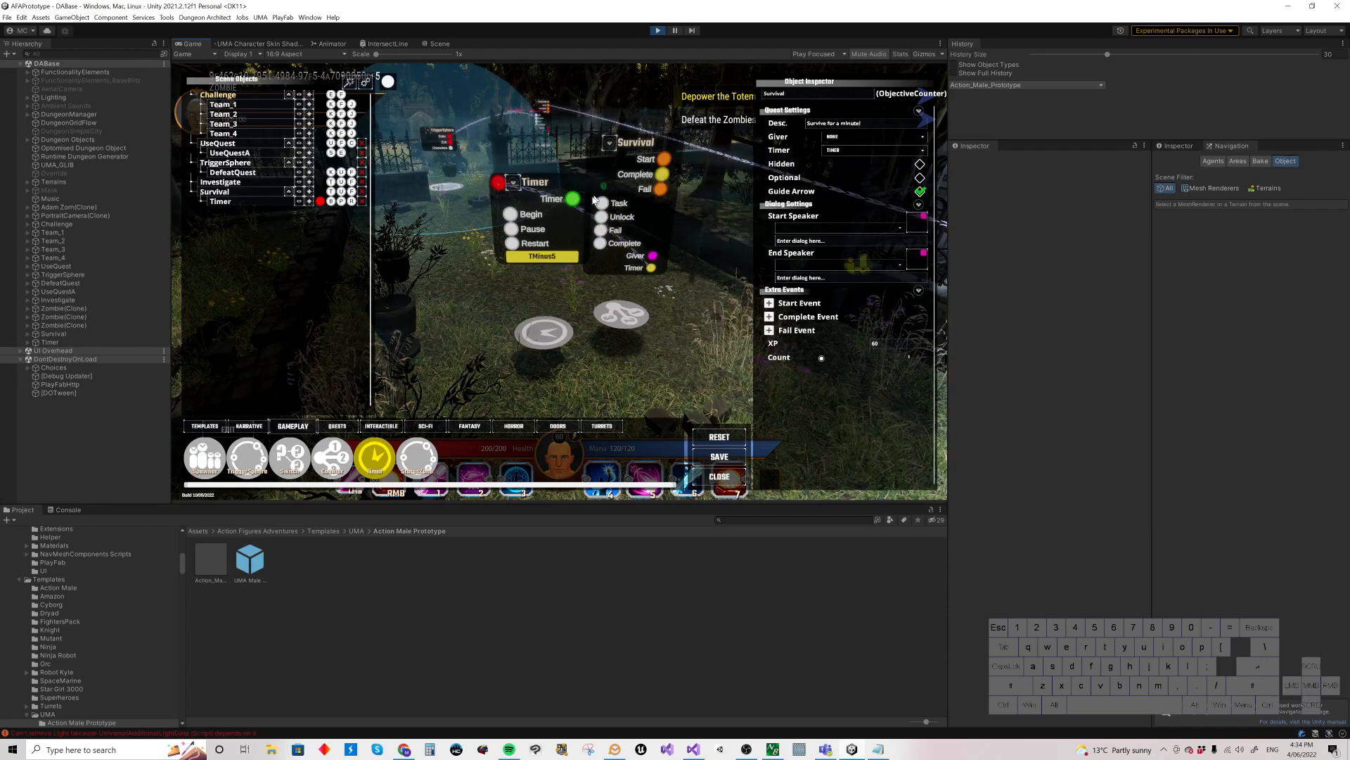
{"action": "left_click", "coordinate": [574, 201]}
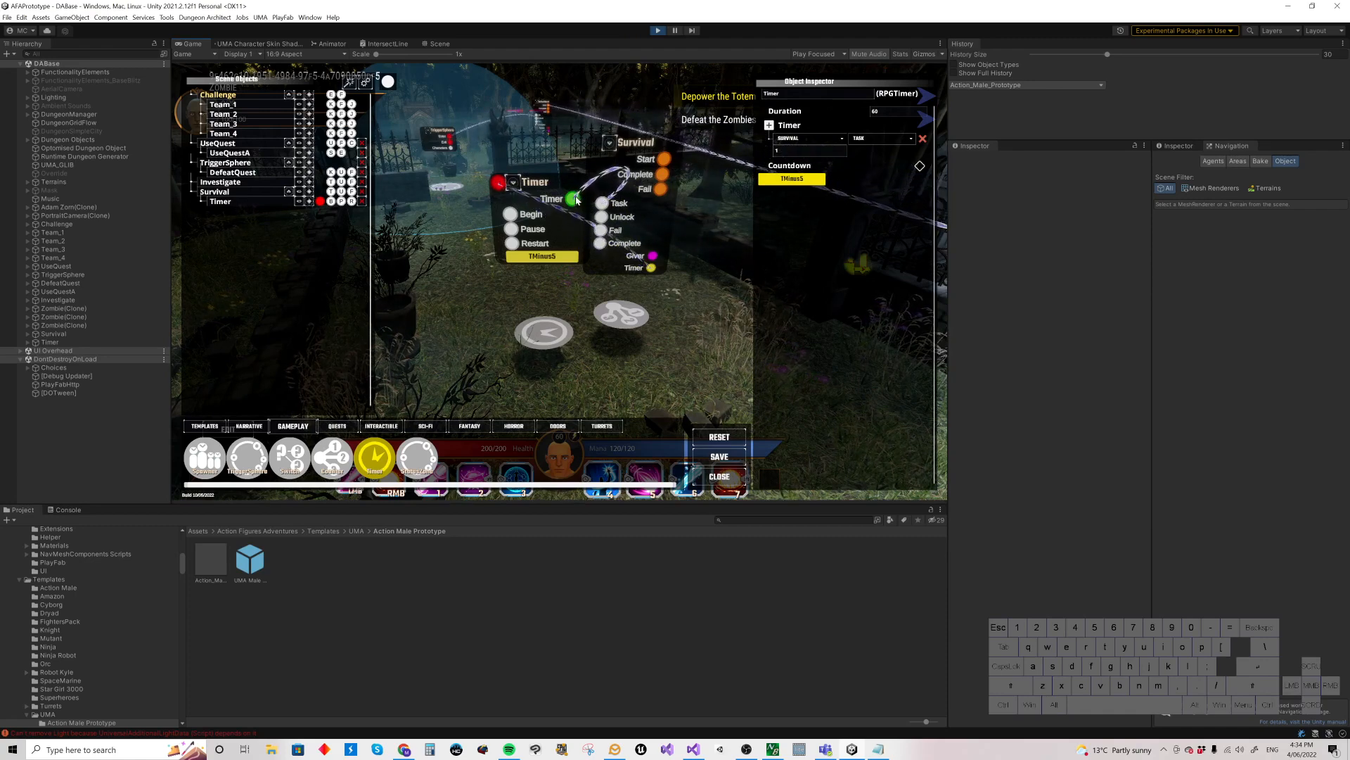
{"action": "left_click_drag", "start_coordinate": [556, 185], "coordinate": [521, 186]}
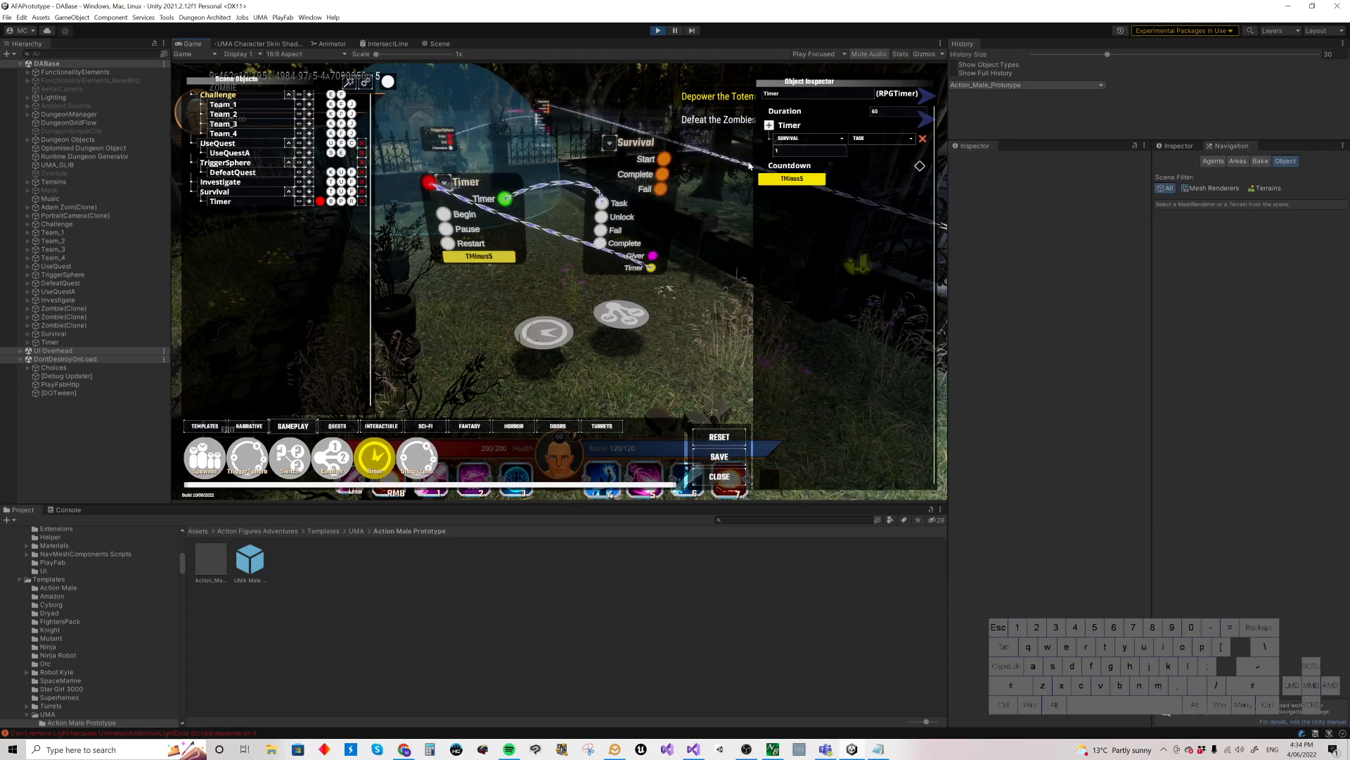
- Mark the Survival quest as hidden and add a TriggerSphere enter event that unlocks it
{"action": "left_click", "coordinate": [632, 145]}
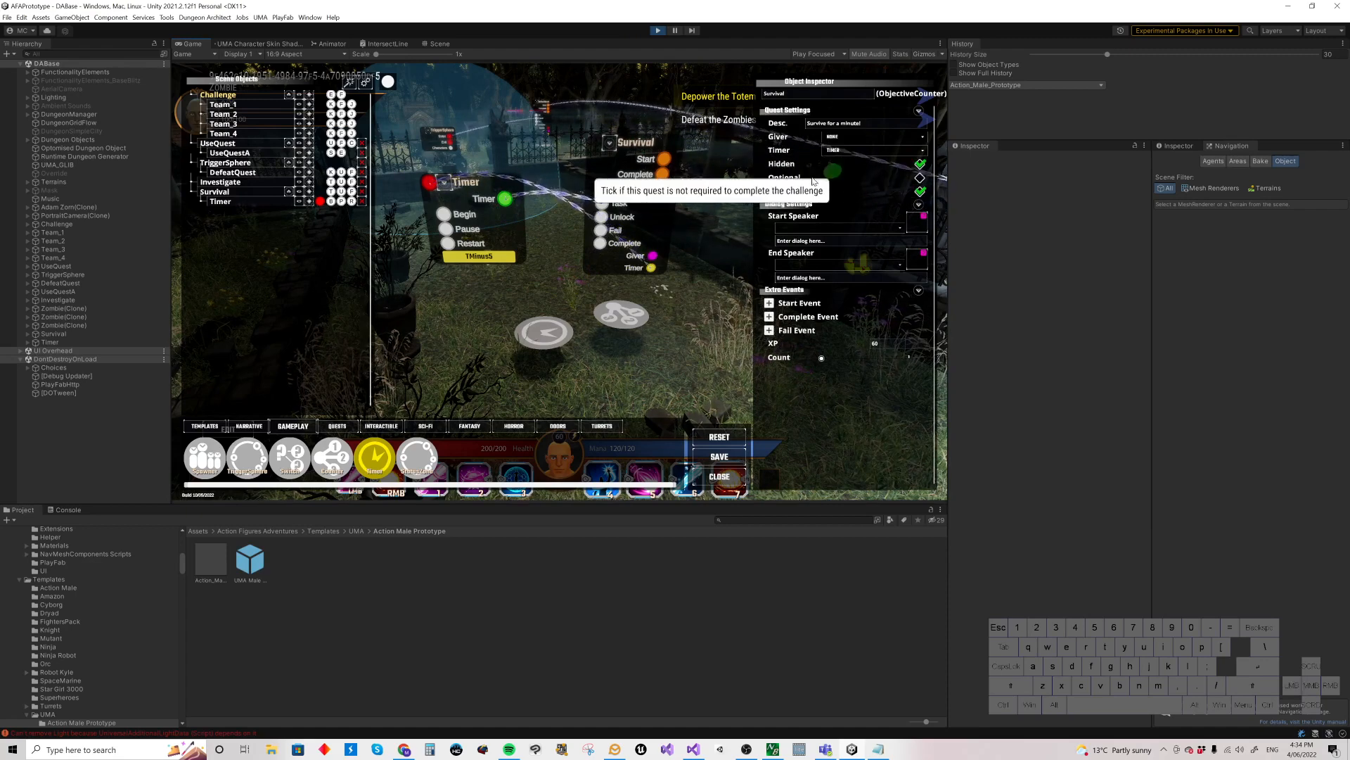
{"action": "left_click", "coordinate": [451, 139]}
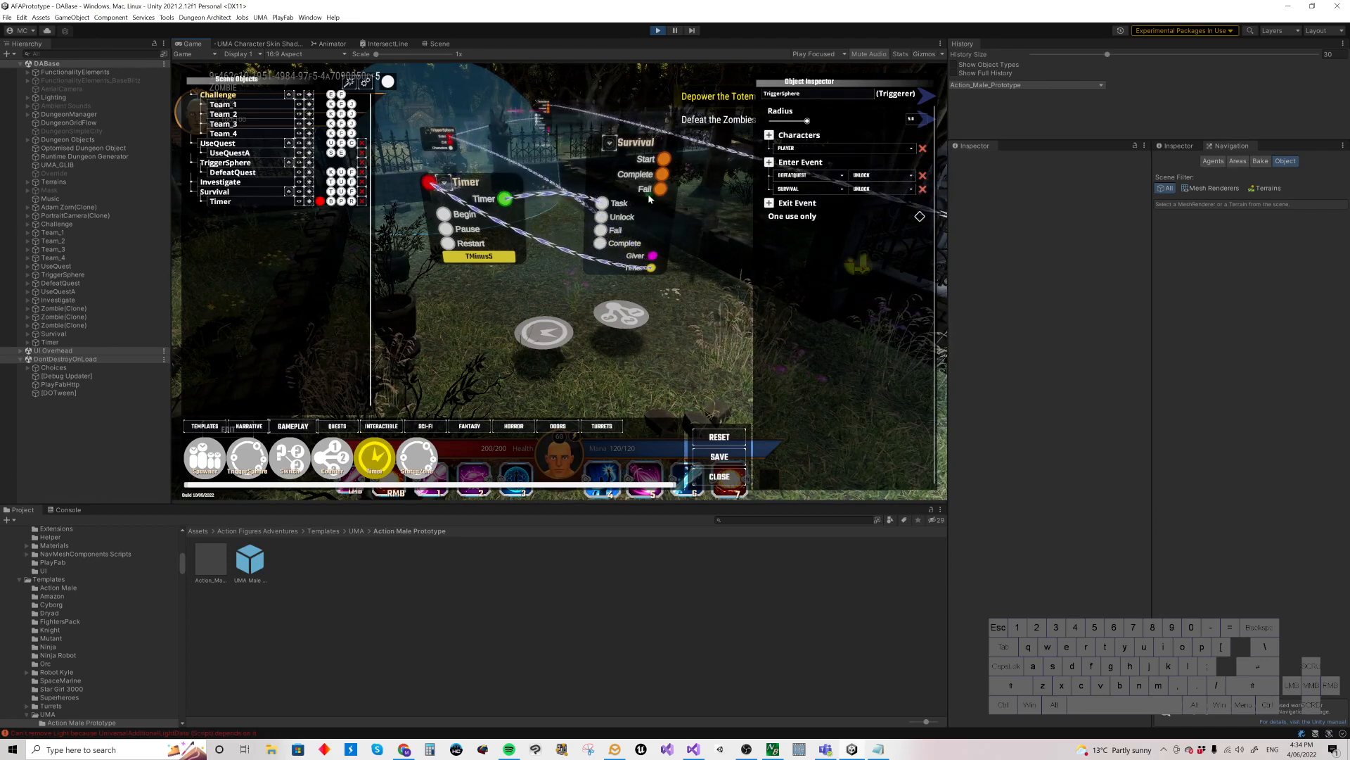
{"action": "left_click", "coordinate": [636, 144]}
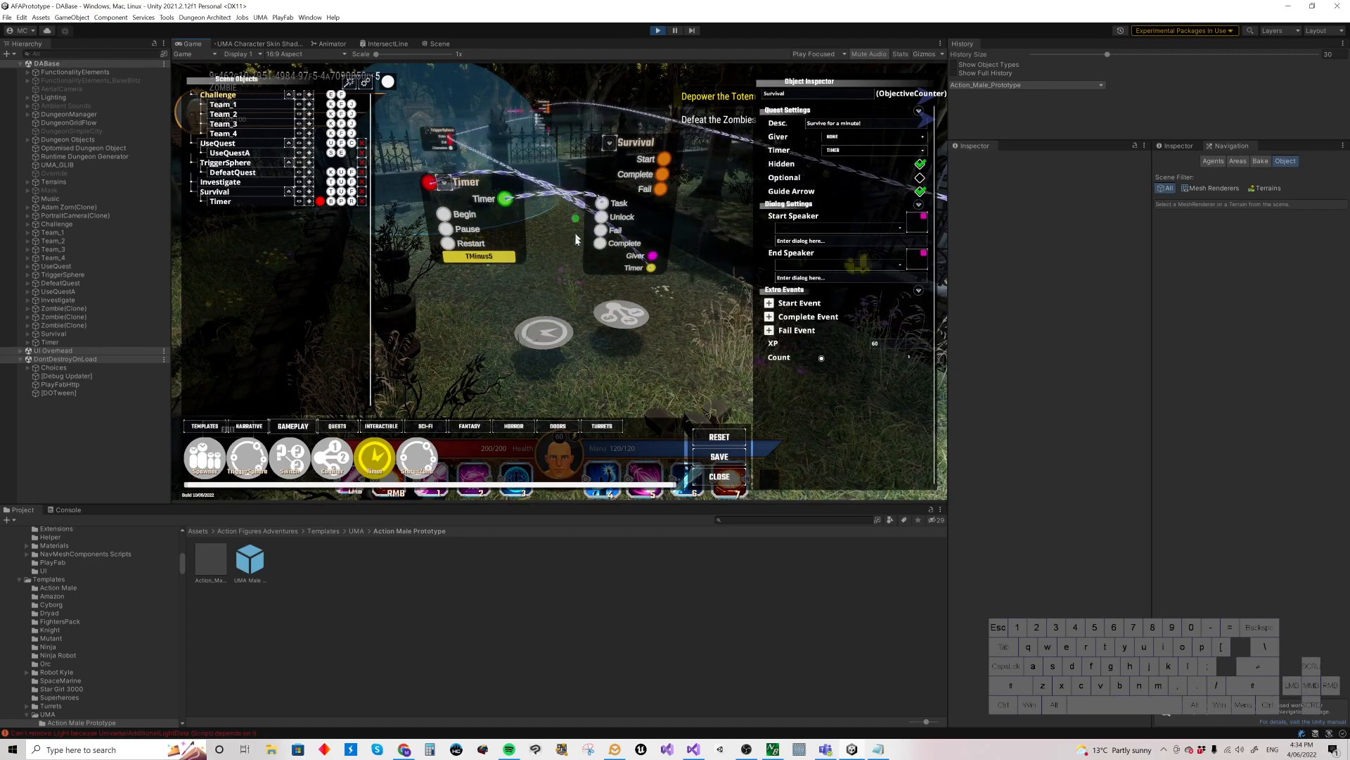
- Reset the level and playtest the Survival quest by moving the character into the zombie area's trigger sphere
{"action": "left_click", "coordinate": [720, 437]}
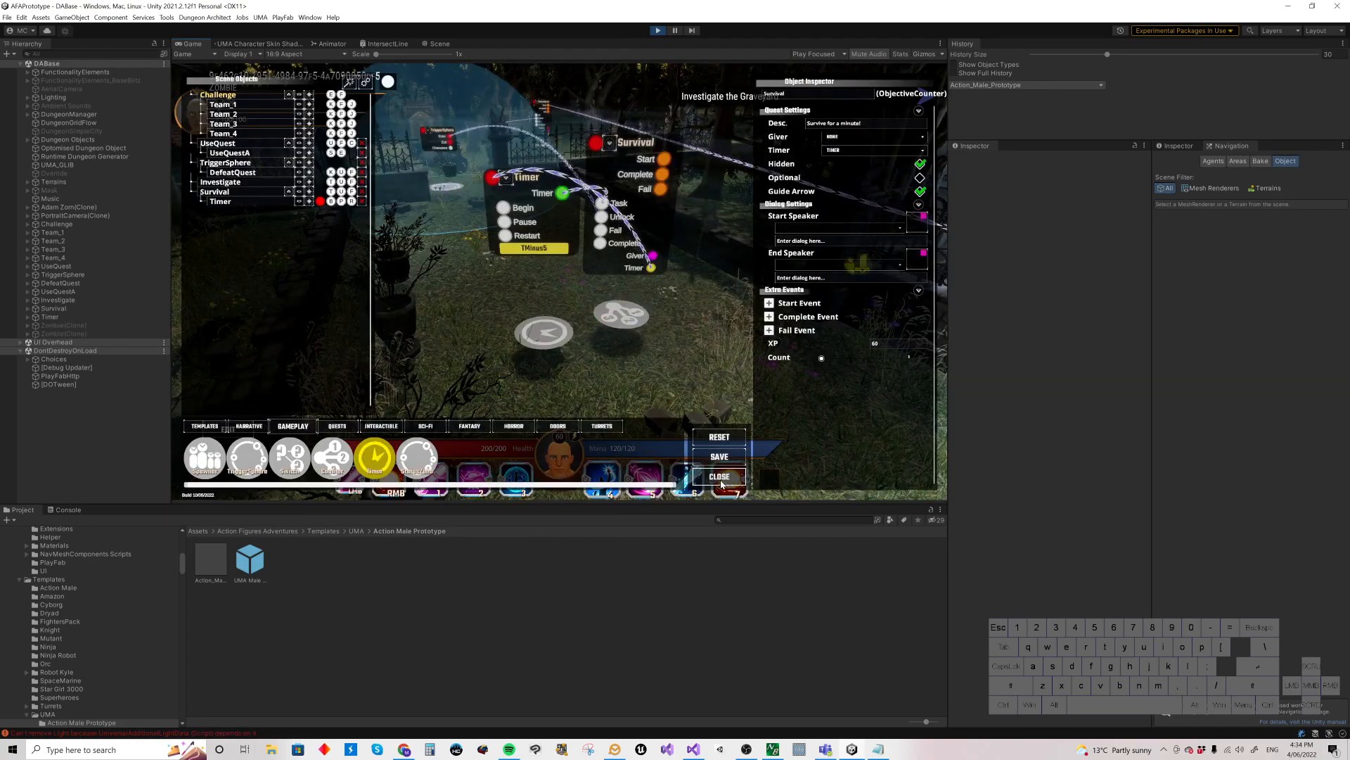
{"action": "left_click", "coordinate": [720, 478]}
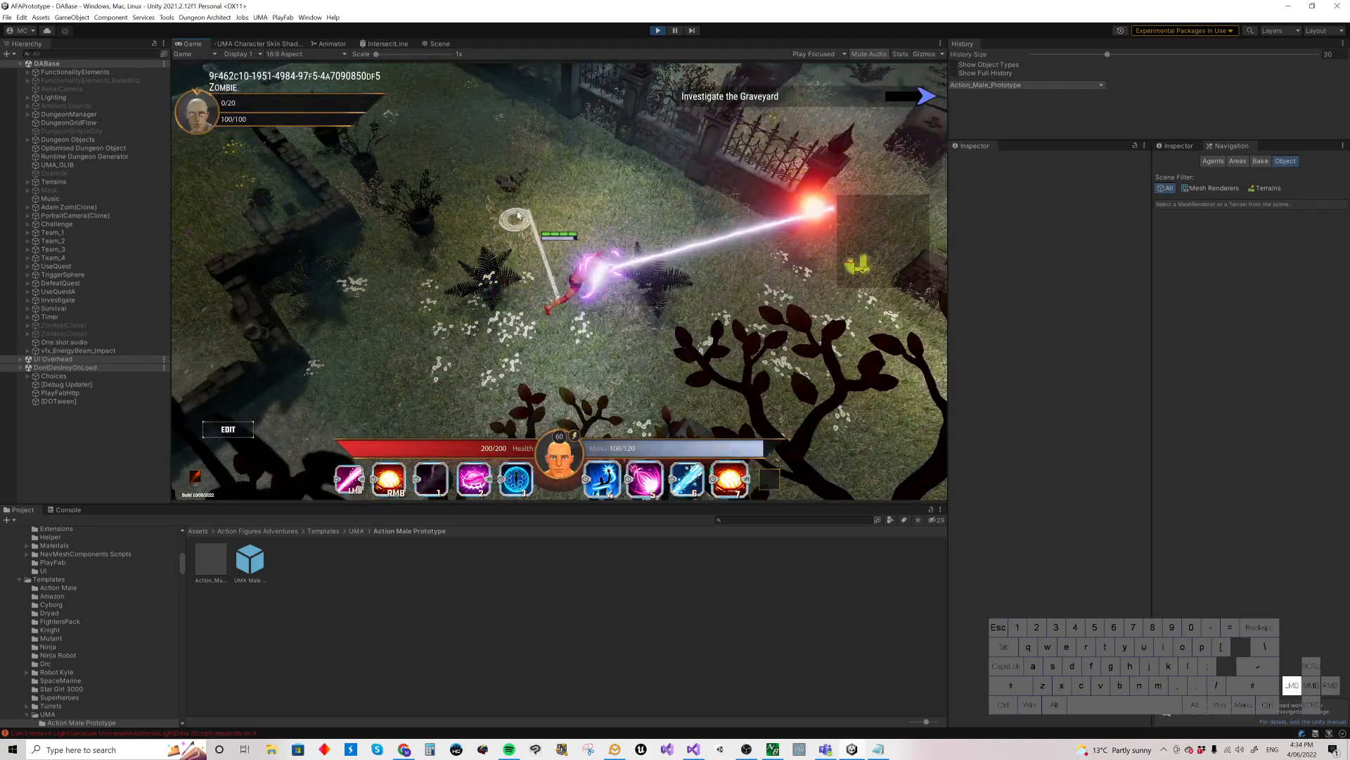
{"action": "left_click", "coordinate": [493, 197]}
{"action": "left_click_drag", "start_coordinate": [493, 196], "coordinate": [466, 233]}
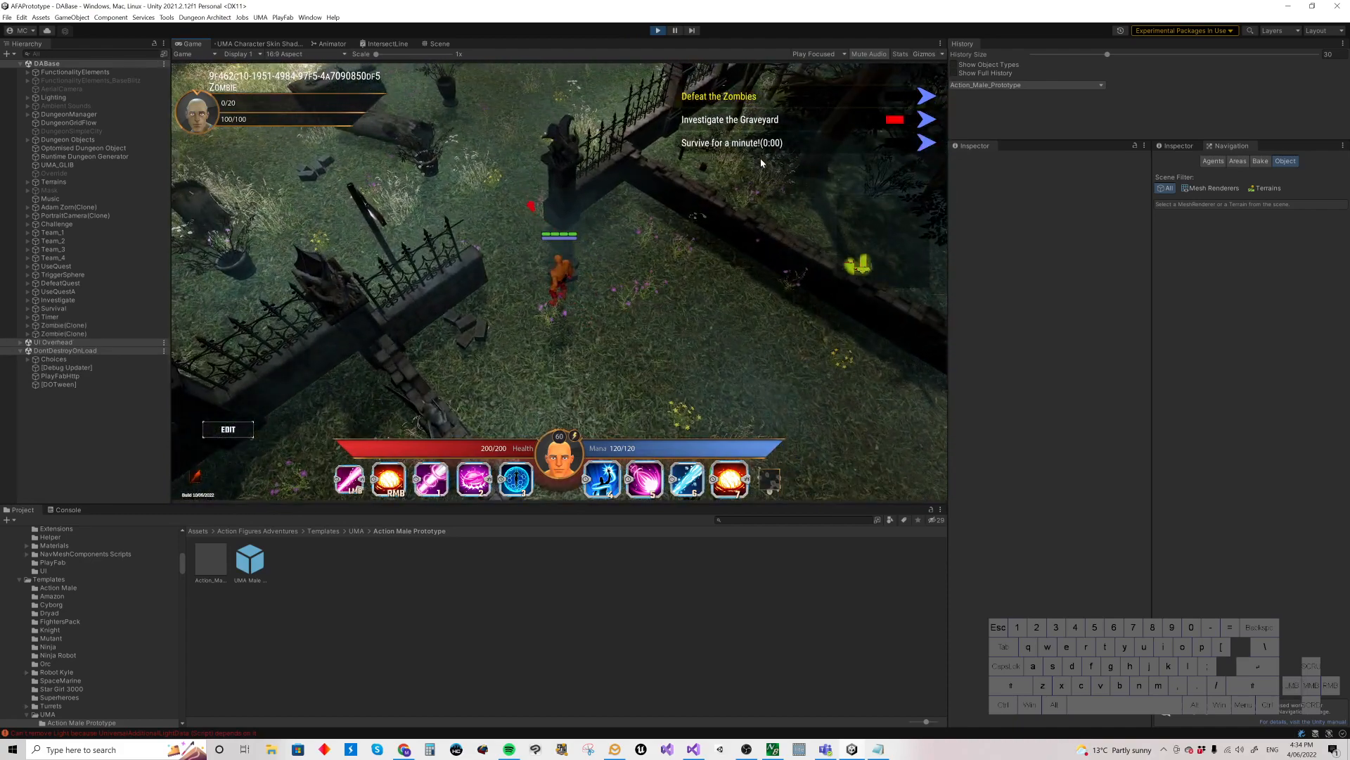
{"action": "left_click", "coordinate": [647, 362]}
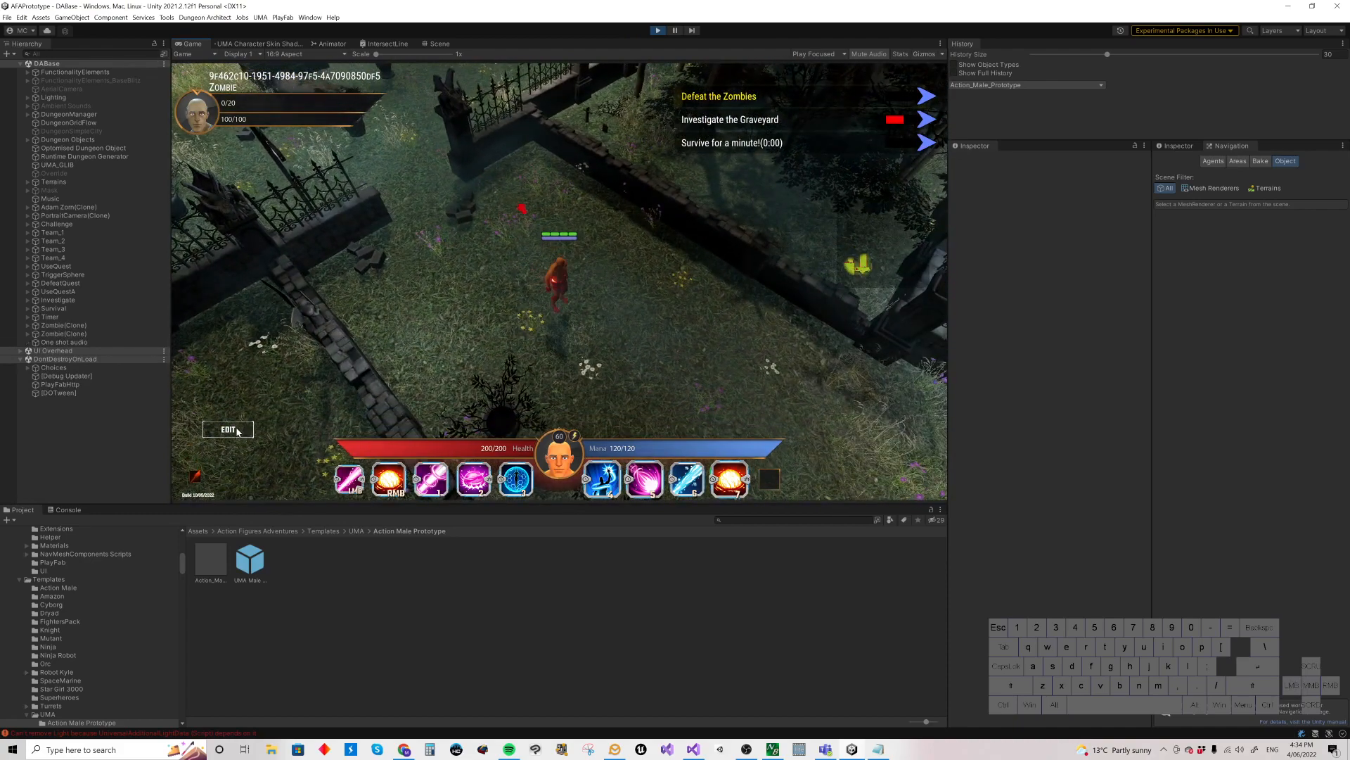
- In the level editor, link the Survival quest's start event to the Timer's Begin function and move the Survival node away from the Timer node
{"action": "left_click", "coordinate": [241, 429]}
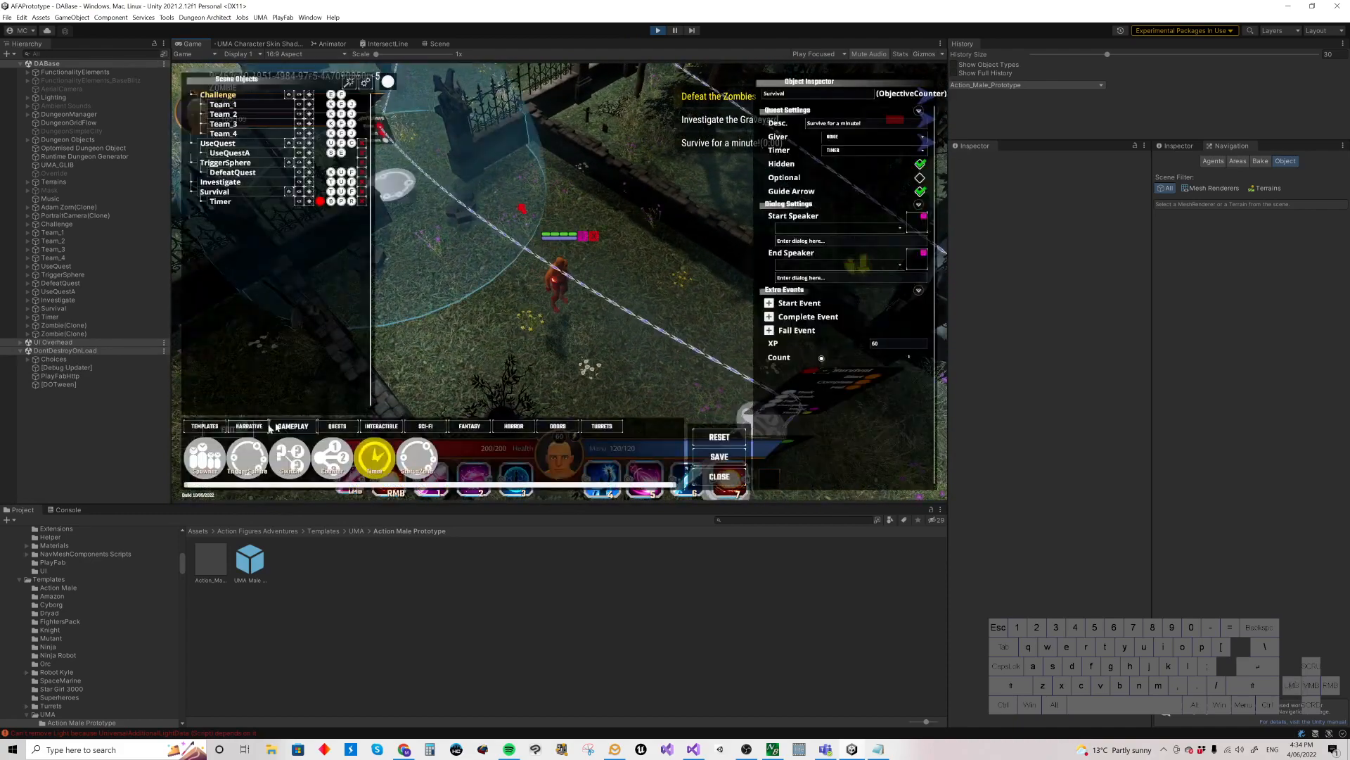
{"action": "left_click", "coordinate": [301, 195]}
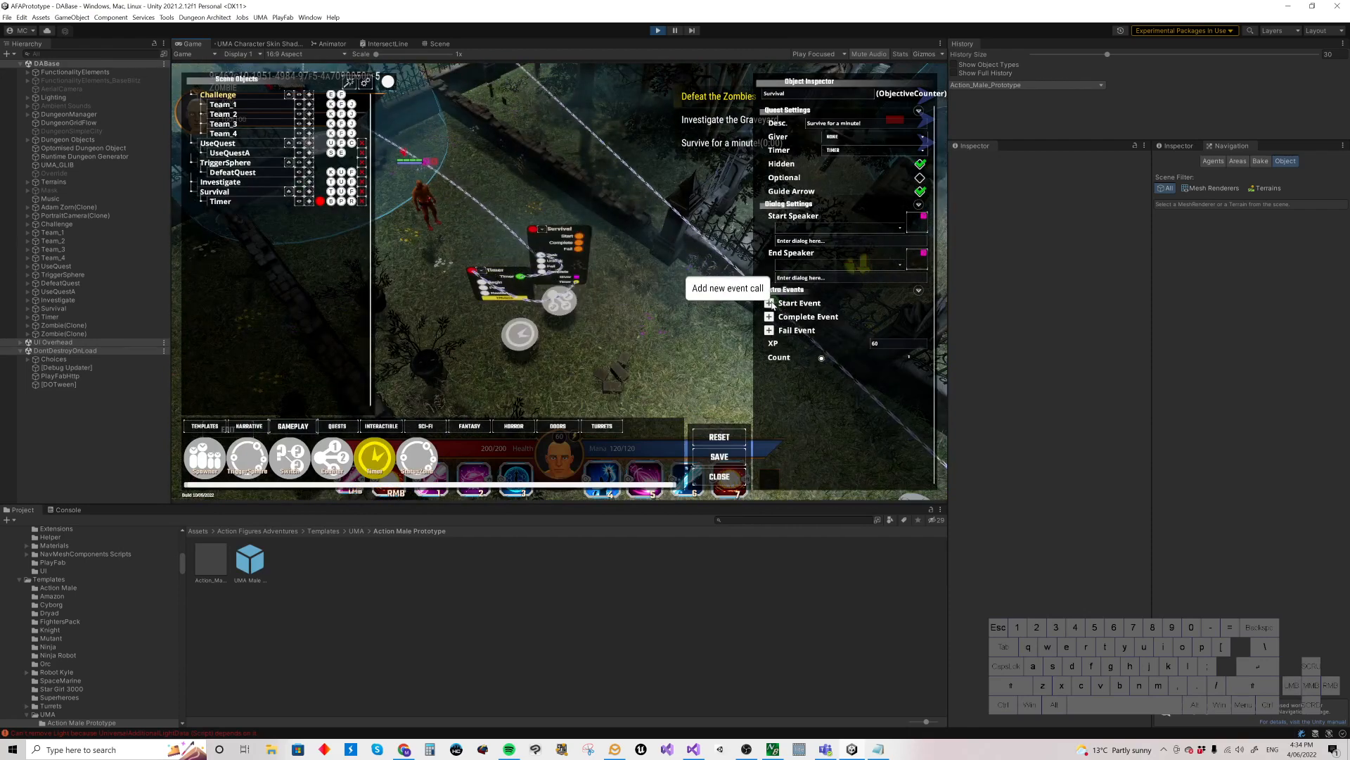
{"action": "left_click", "coordinate": [581, 239]}
{"action": "left_click_drag", "start_coordinate": [581, 239], "coordinate": [483, 283]}
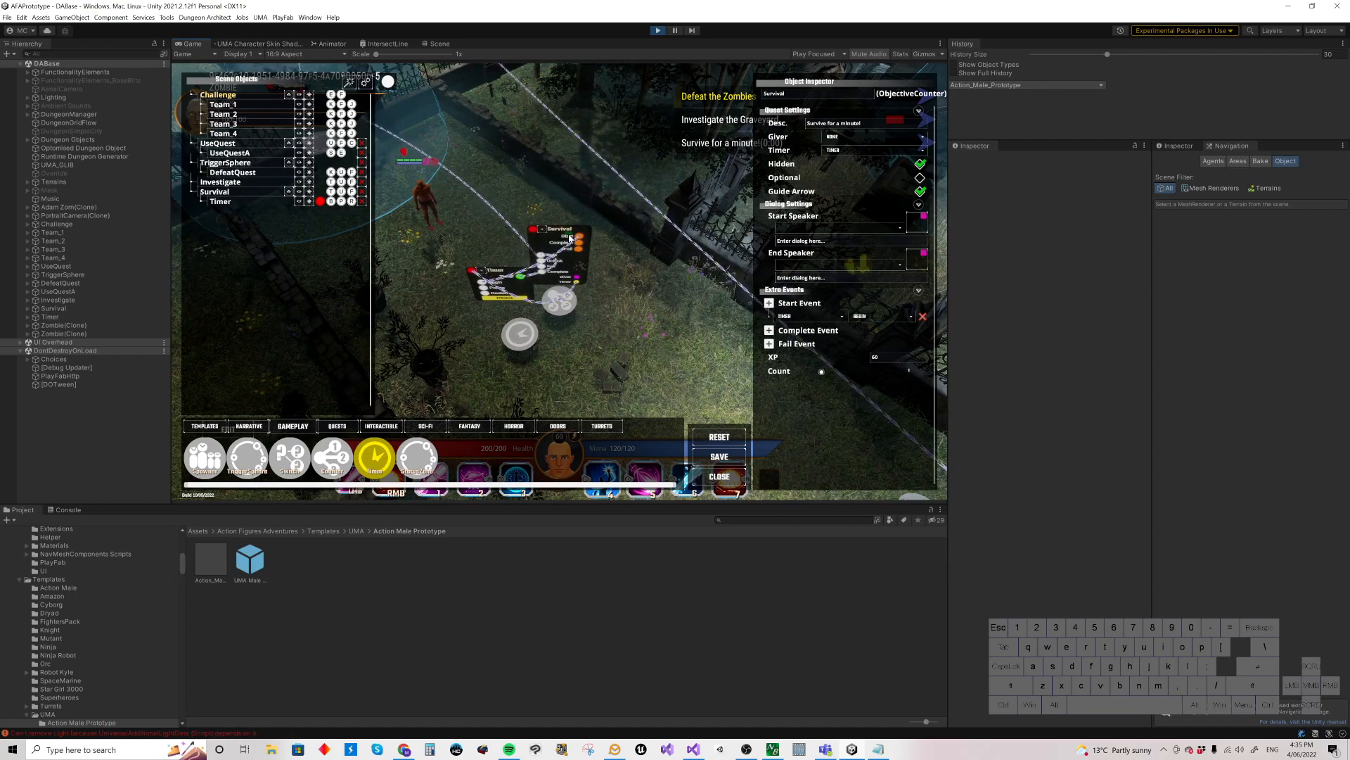
{"action": "left_click_drag", "start_coordinate": [562, 229], "coordinate": [585, 236]}
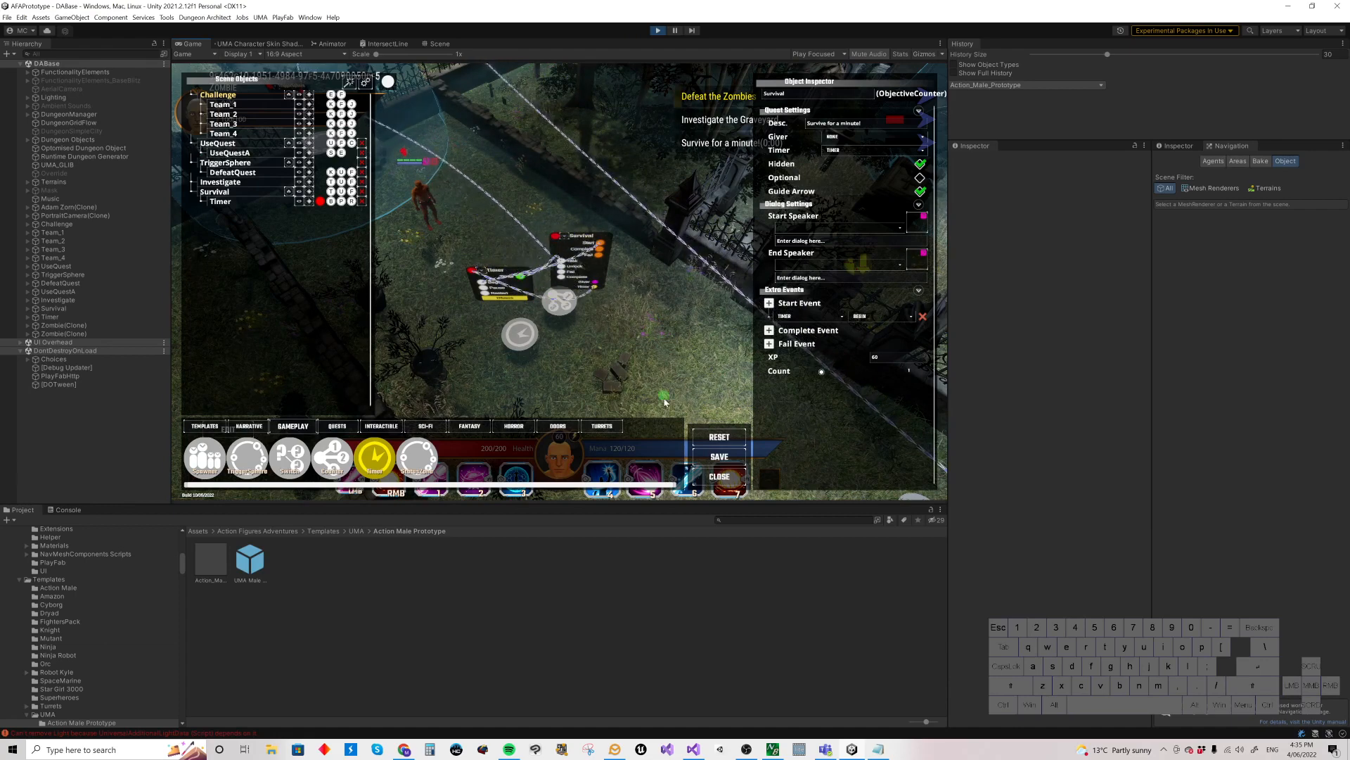
- Reset the level, return to play mode and run the character through the zombie area's trigger sphere to start the Survival timer
{"action": "left_click", "coordinate": [715, 436]}
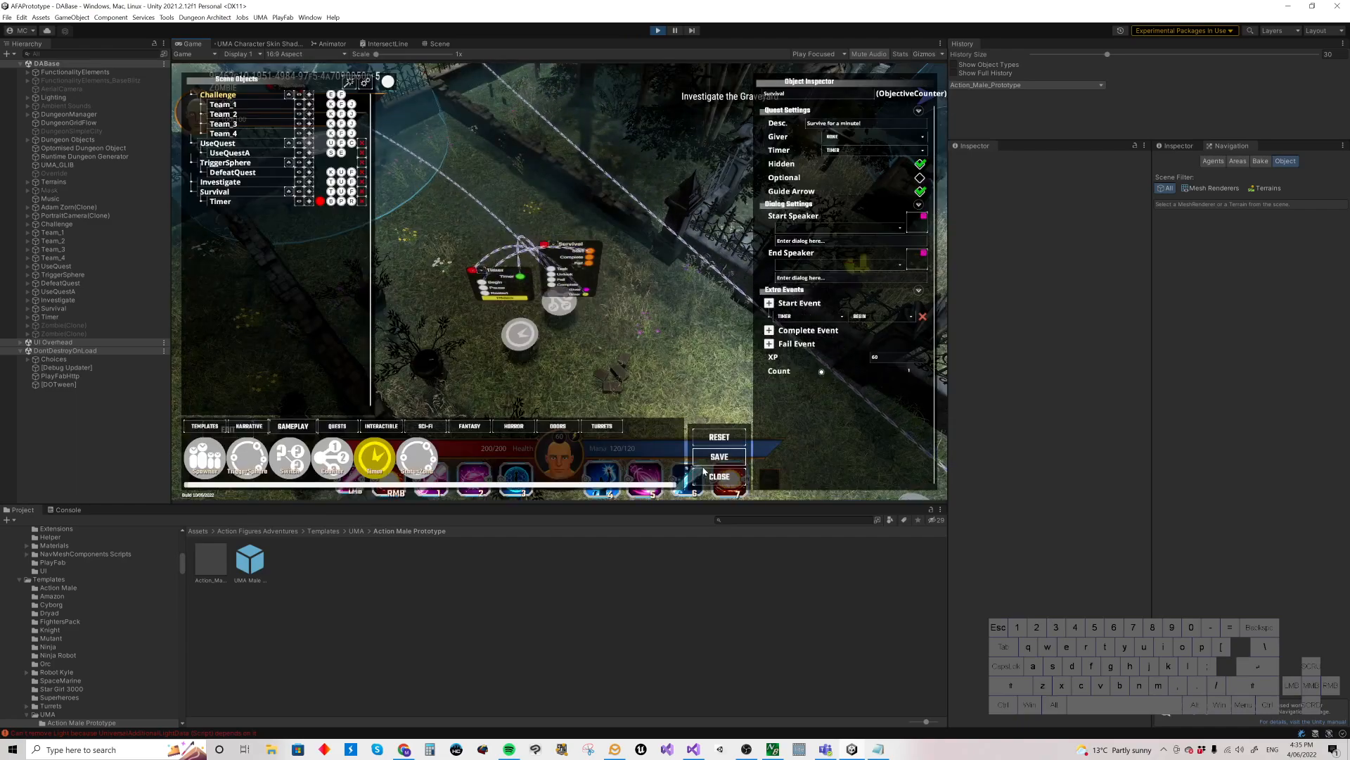
{"action": "left_click", "coordinate": [719, 476]}
{"action": "left_click", "coordinate": [484, 210]}
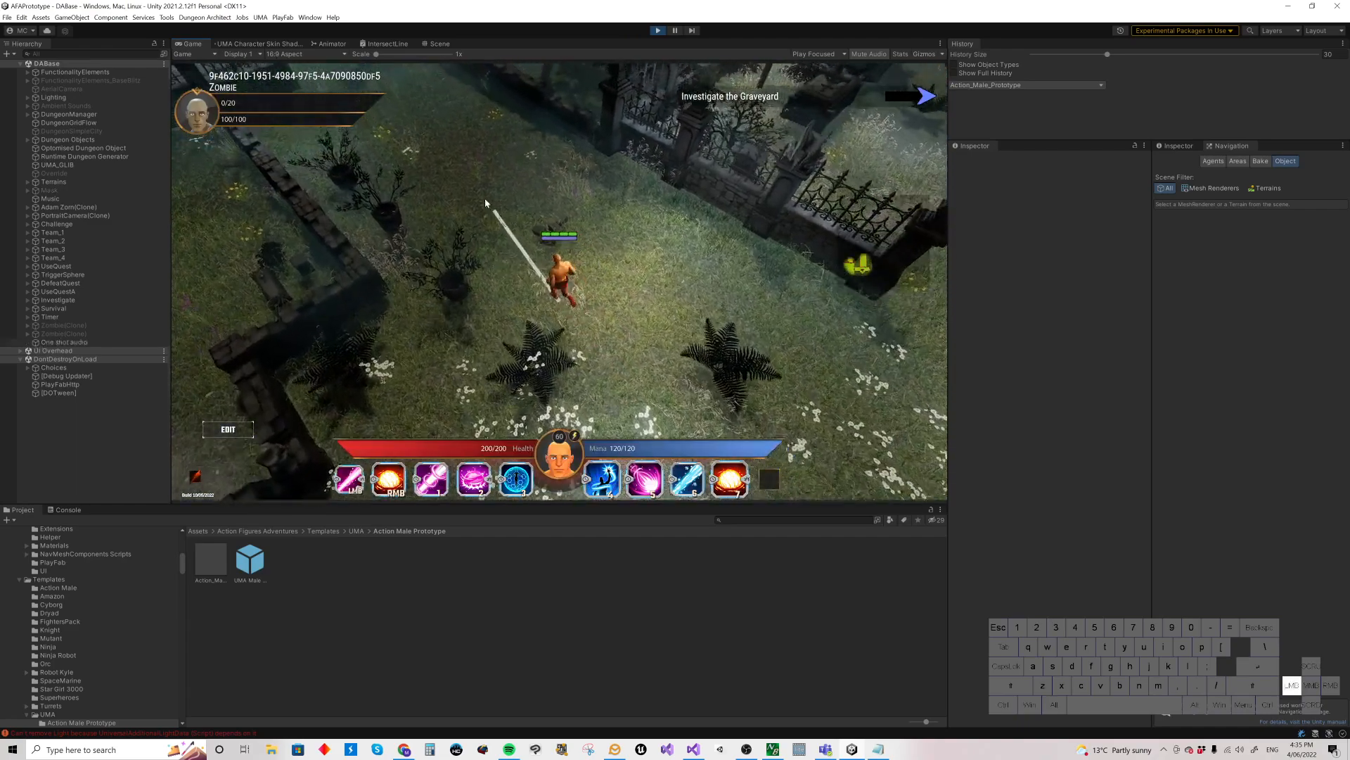
{"action": "left_click_drag", "start_coordinate": [486, 203], "coordinate": [464, 232]}
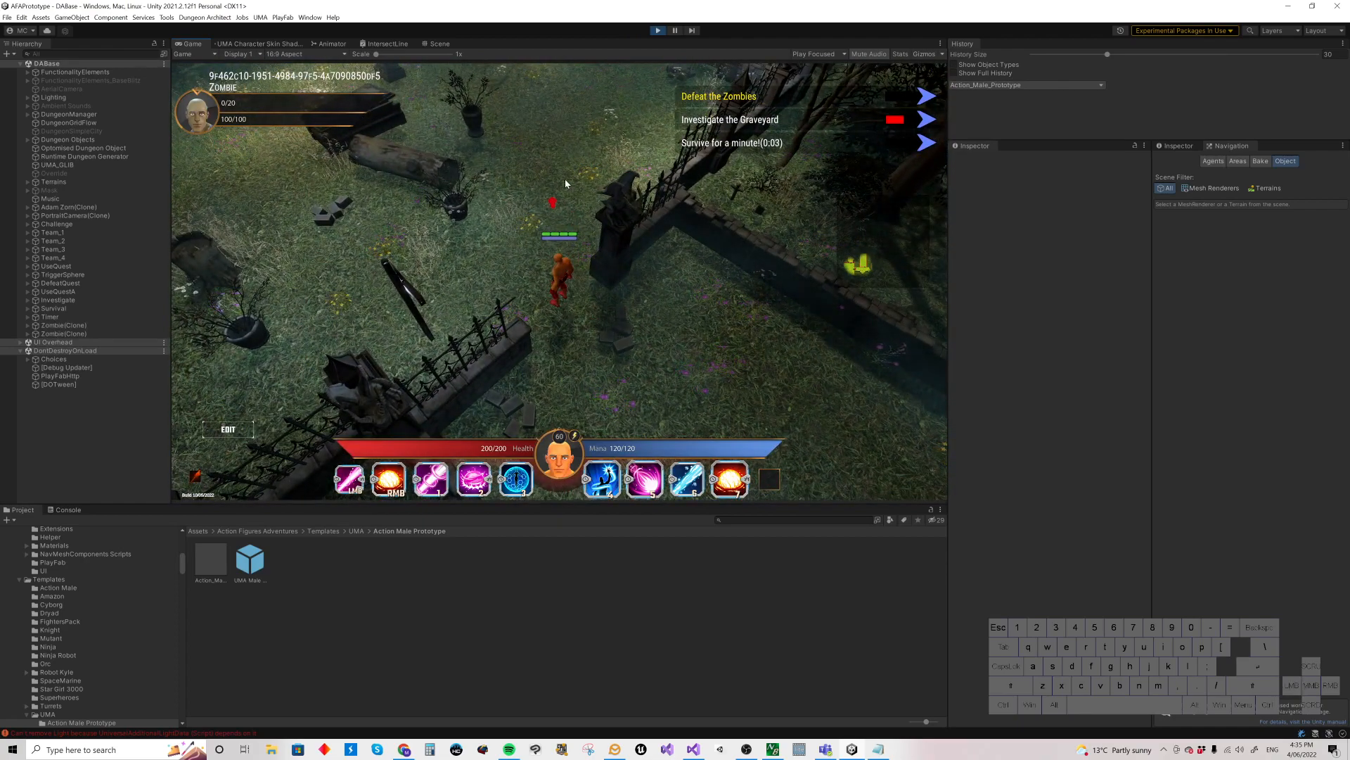
{"action": "left_click", "coordinate": [545, 208]}
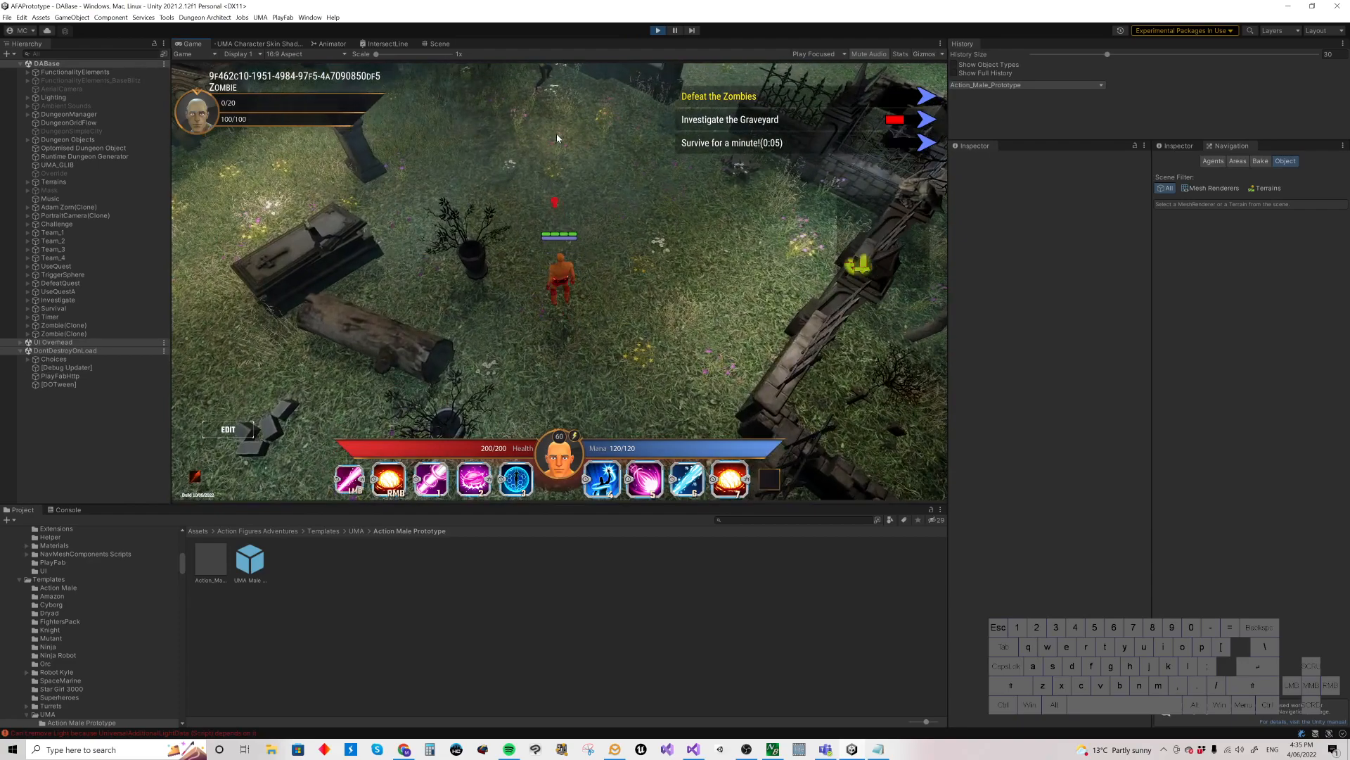
{"action": "left_click_drag", "start_coordinate": [561, 407], "coordinate": [638, 391]}
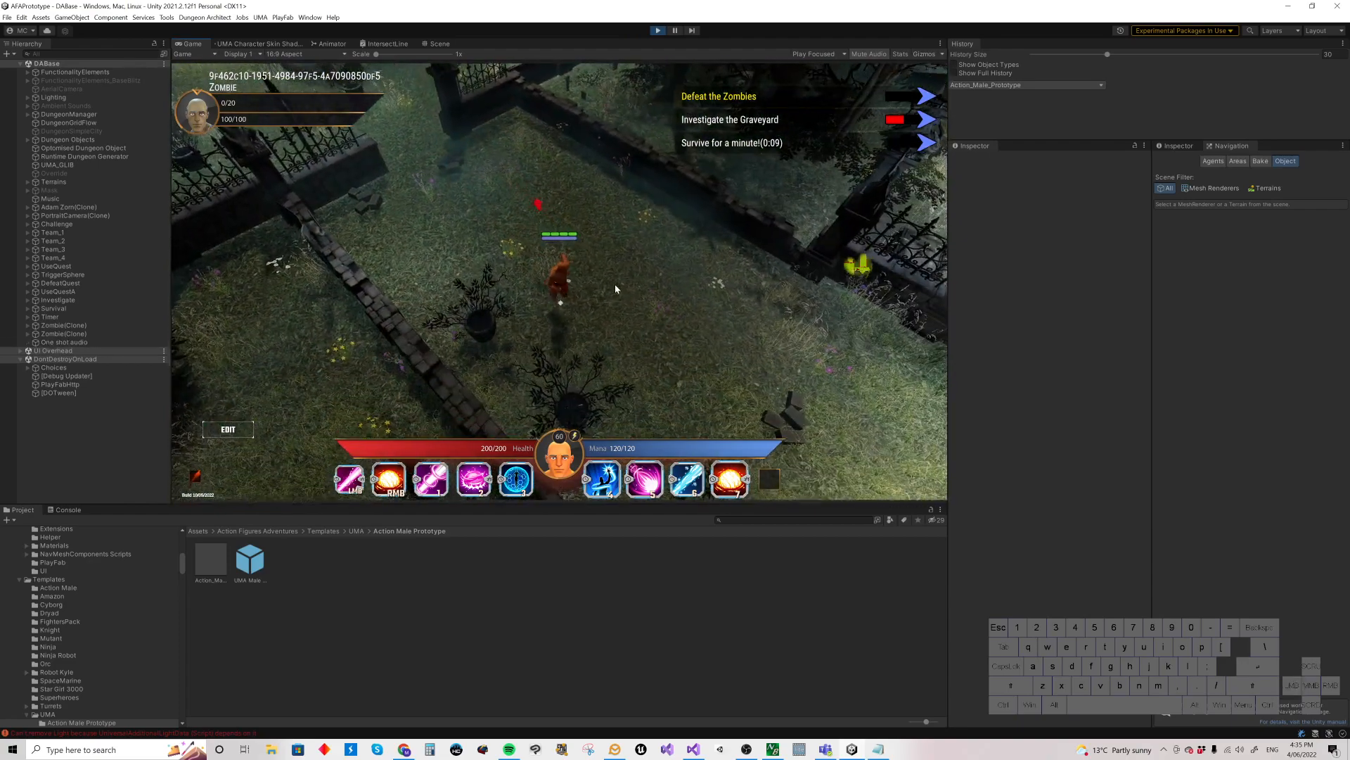
- Display the node links during play and move the character near the Timer and Survival nodes while the survival countdown runs
{"action": "key", "text": "alt"}
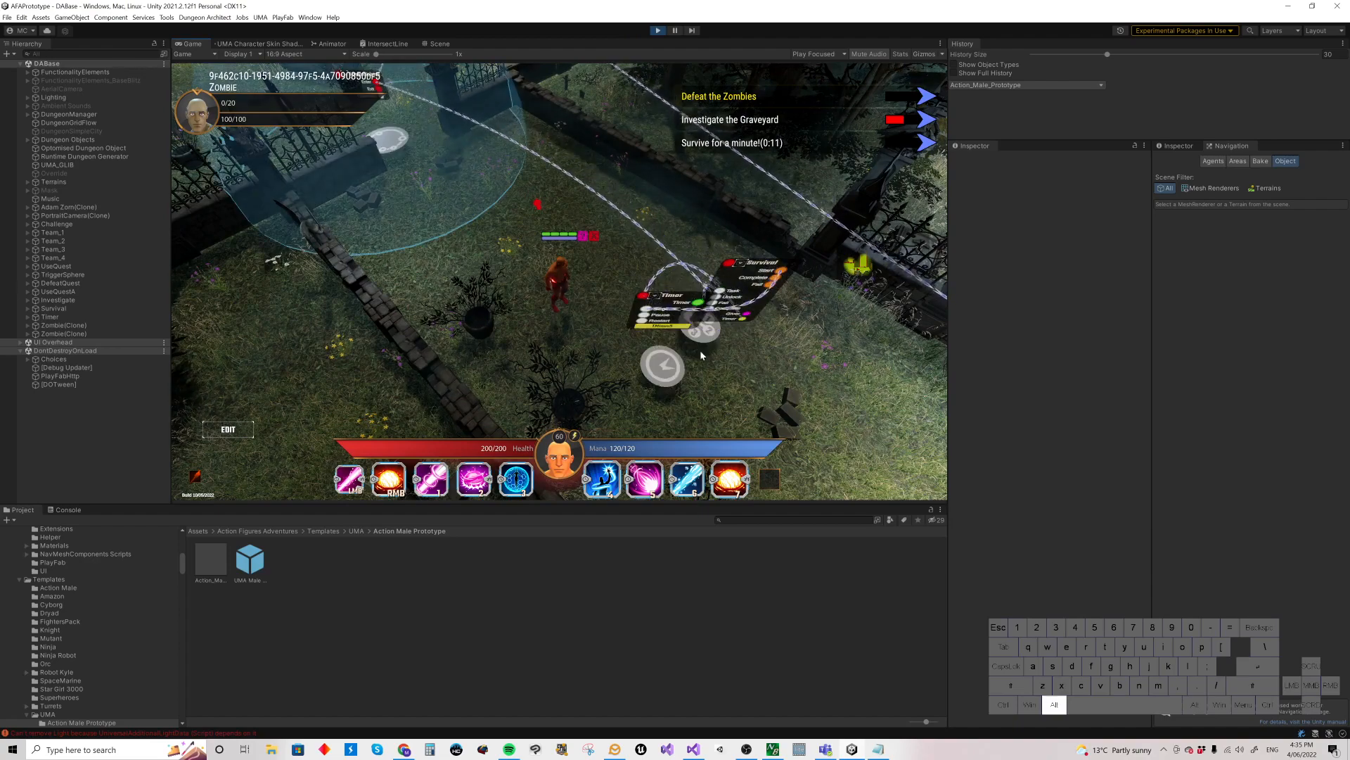
{"action": "right_click", "coordinate": [725, 324], "text": "alt"}
{"action": "left_click_drag", "start_coordinate": [641, 405], "coordinate": [590, 342]}
{"action": "key", "text": "alt"}
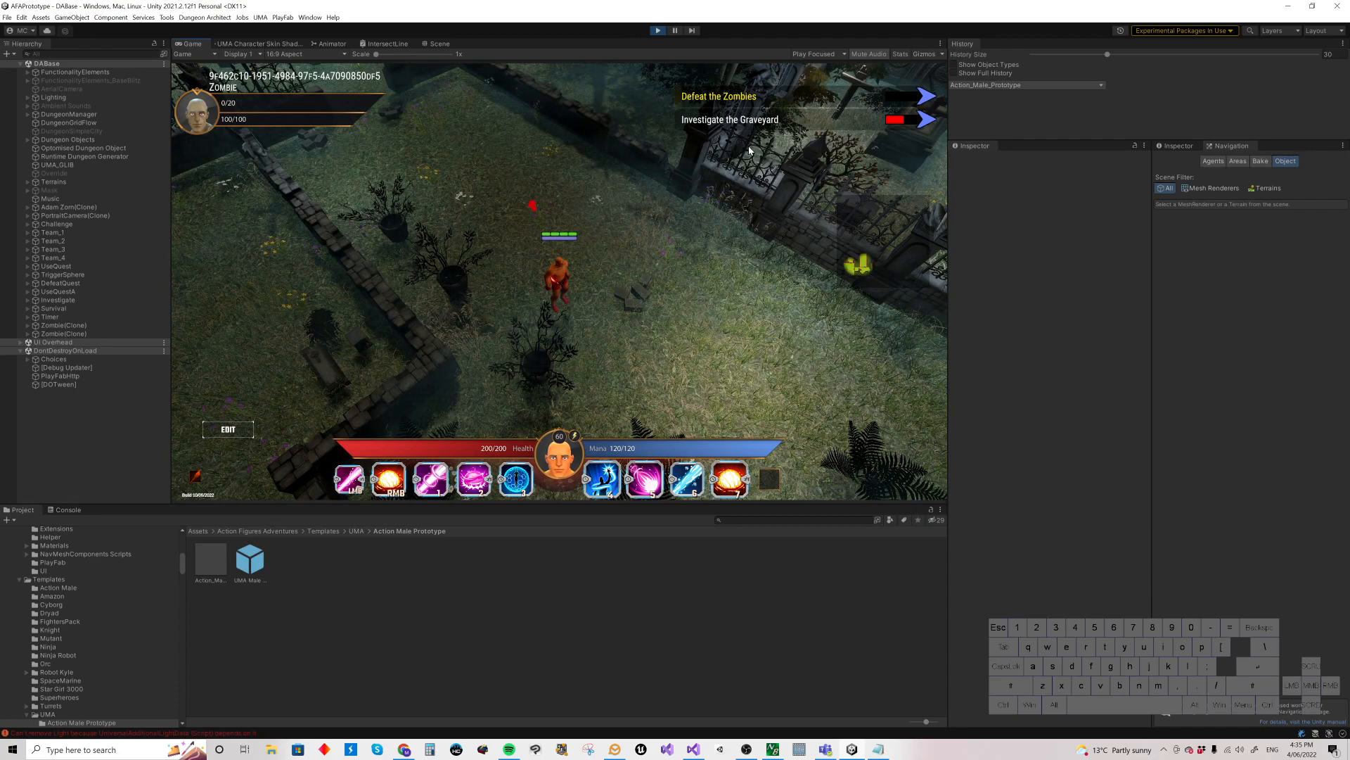
- Review the quest object types and the event settings of UseQuest, TriggerSphere and DefeatQuest in the editor, and return to play mode
{"action": "left_click", "coordinate": [226, 429]}
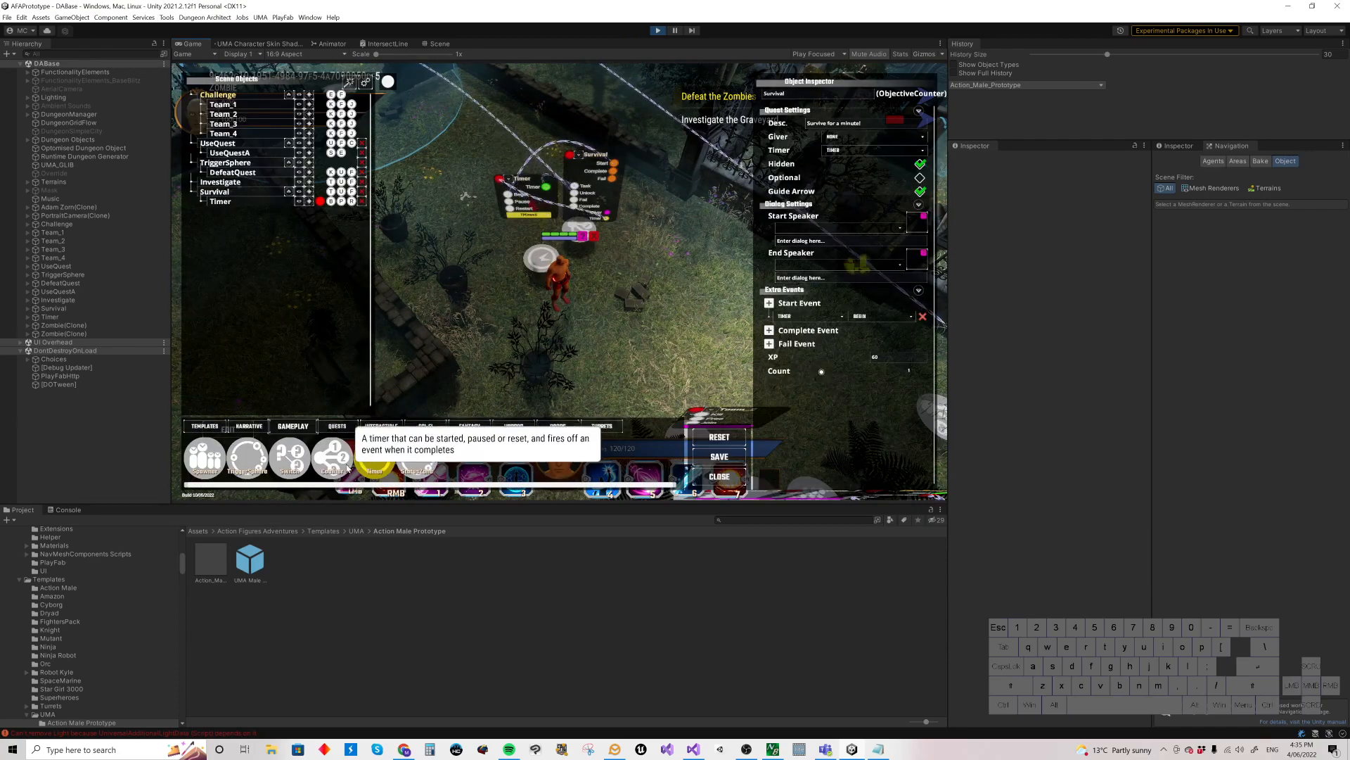
{"action": "left_click", "coordinate": [337, 425]}
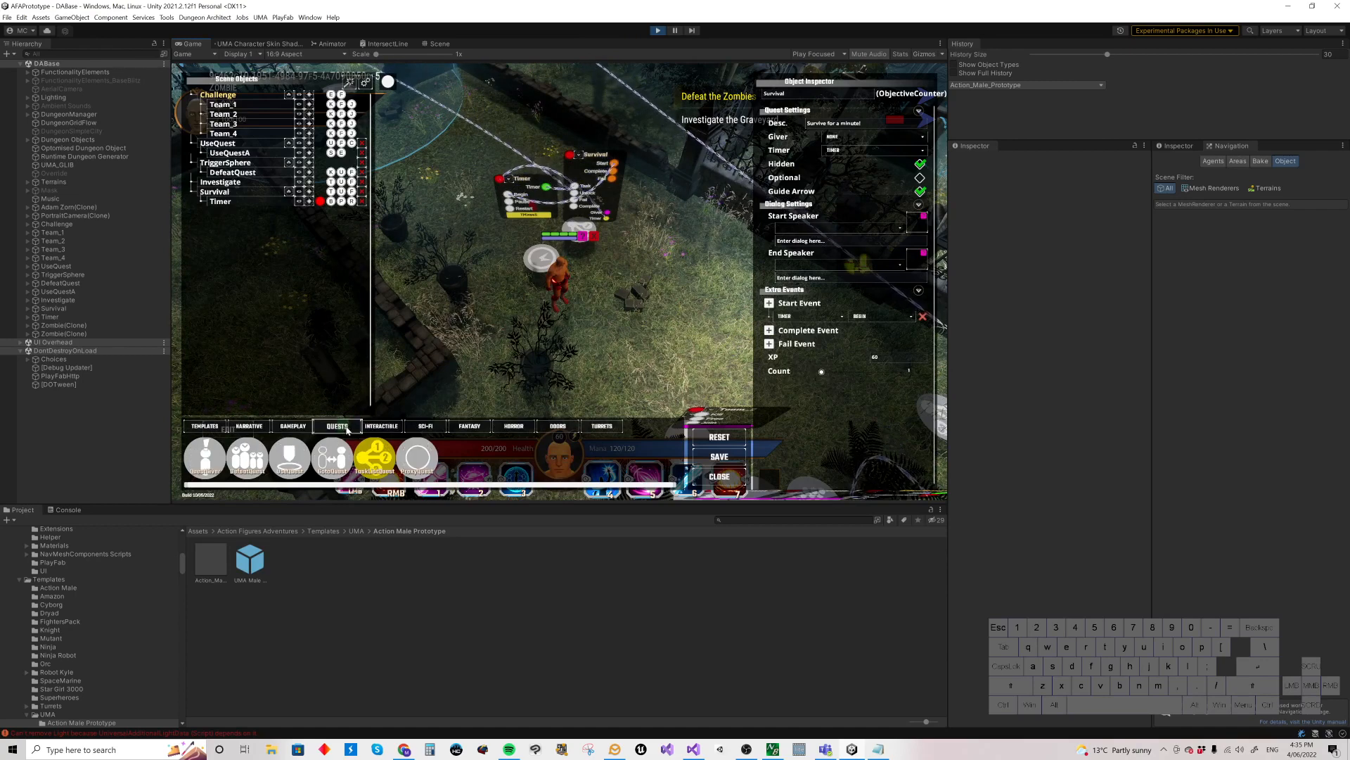
{"action": "left_click", "coordinate": [386, 457]}
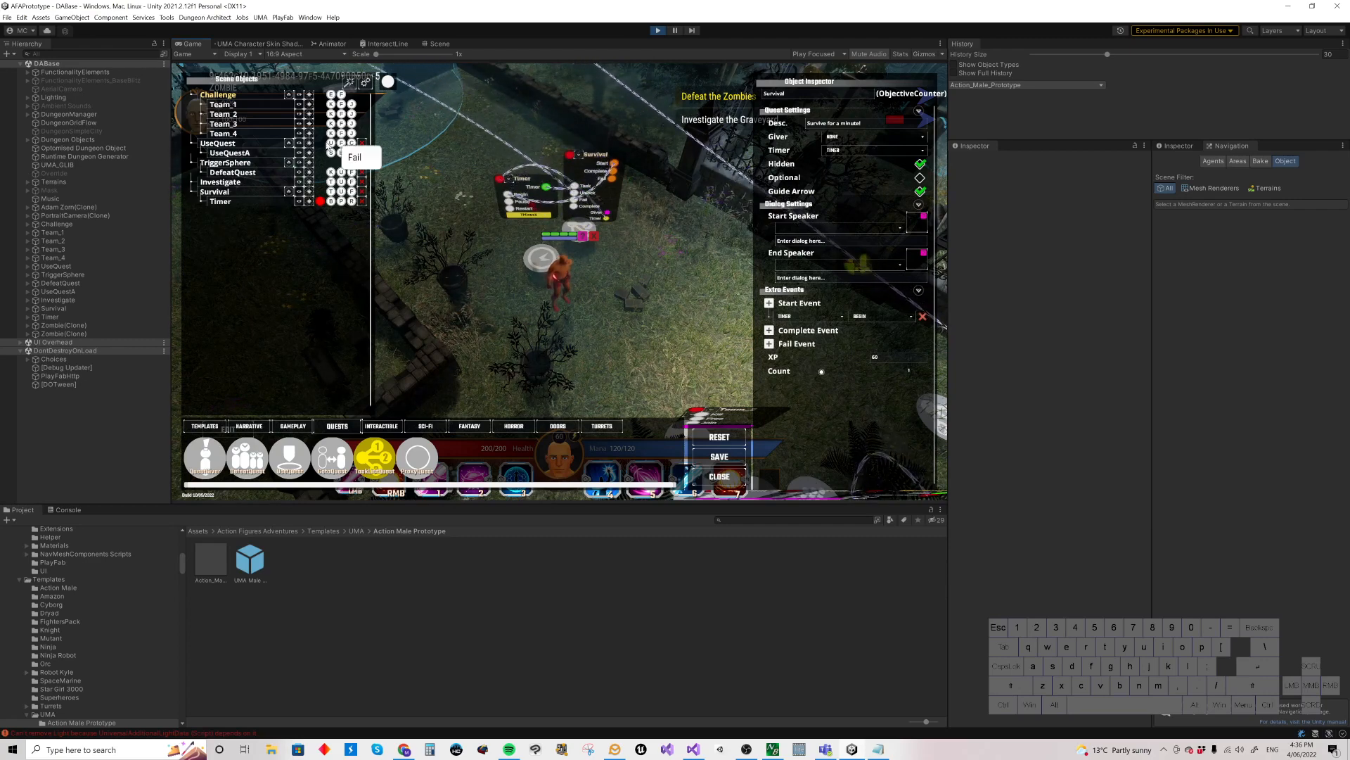
{"action": "left_click", "coordinate": [299, 144]}
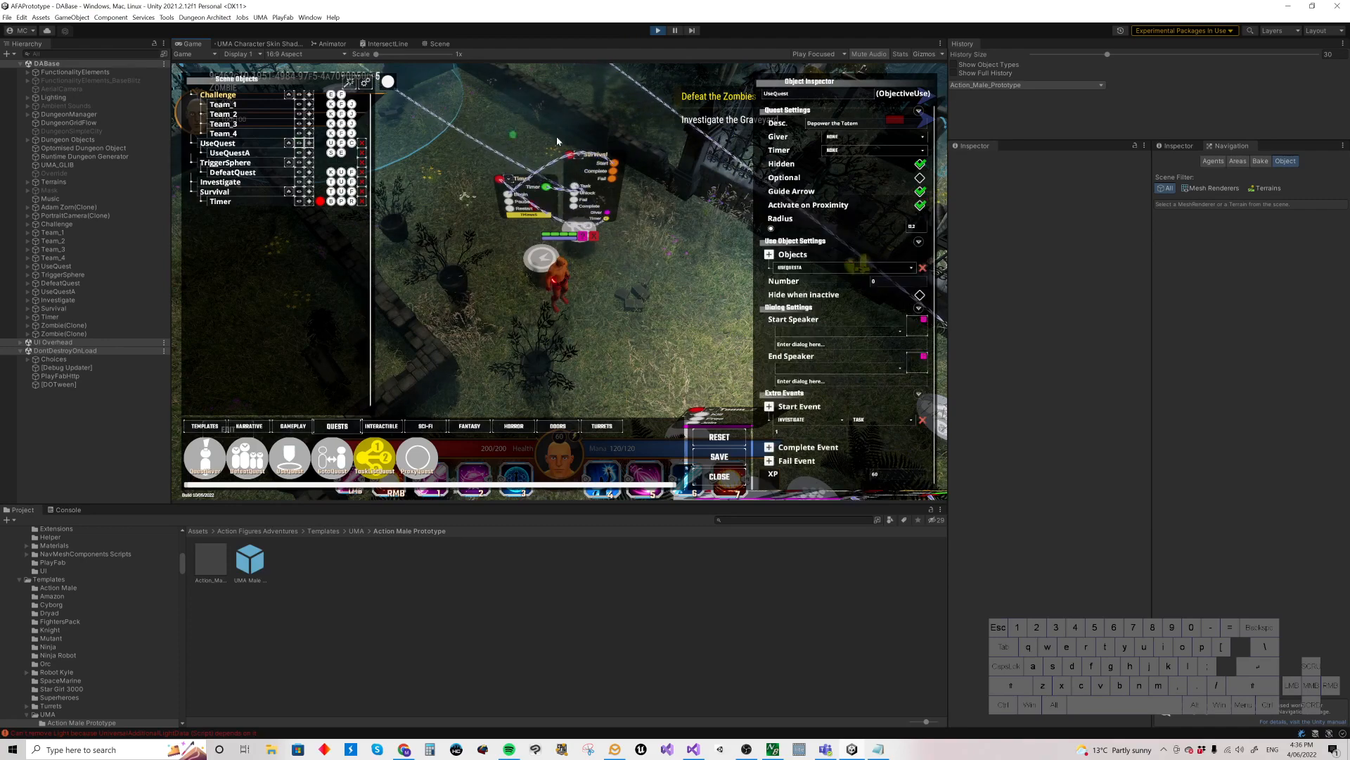
{"action": "left_click", "coordinate": [299, 162]}
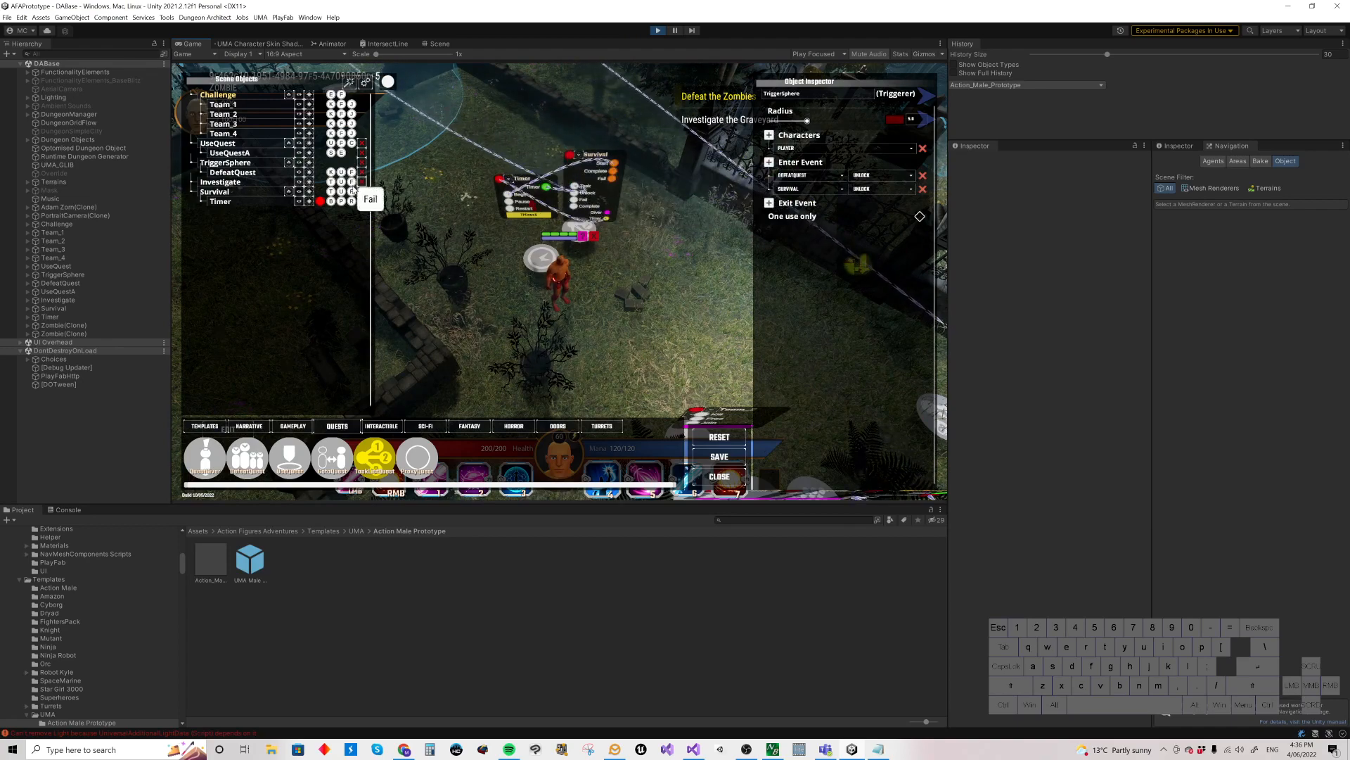
{"action": "left_click", "coordinate": [310, 163]}
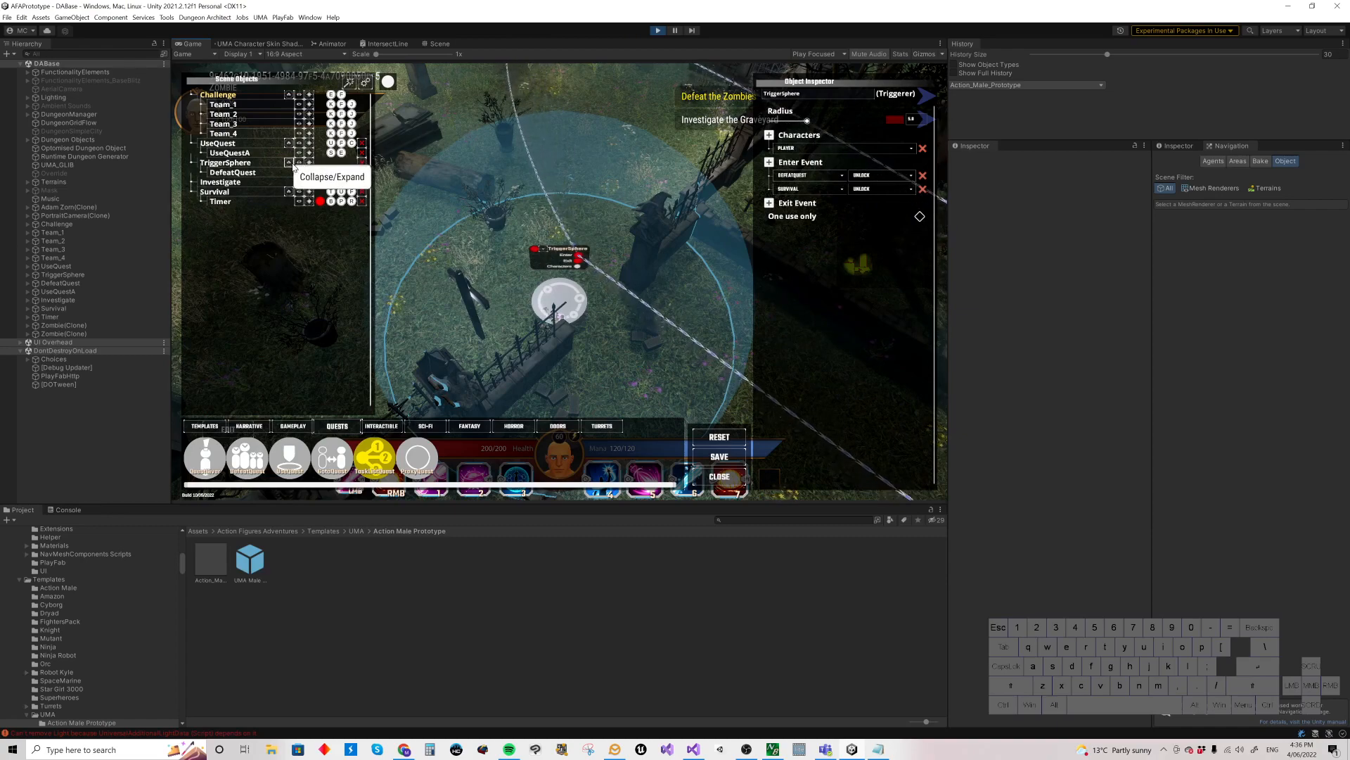
{"action": "left_click", "coordinate": [299, 172]}
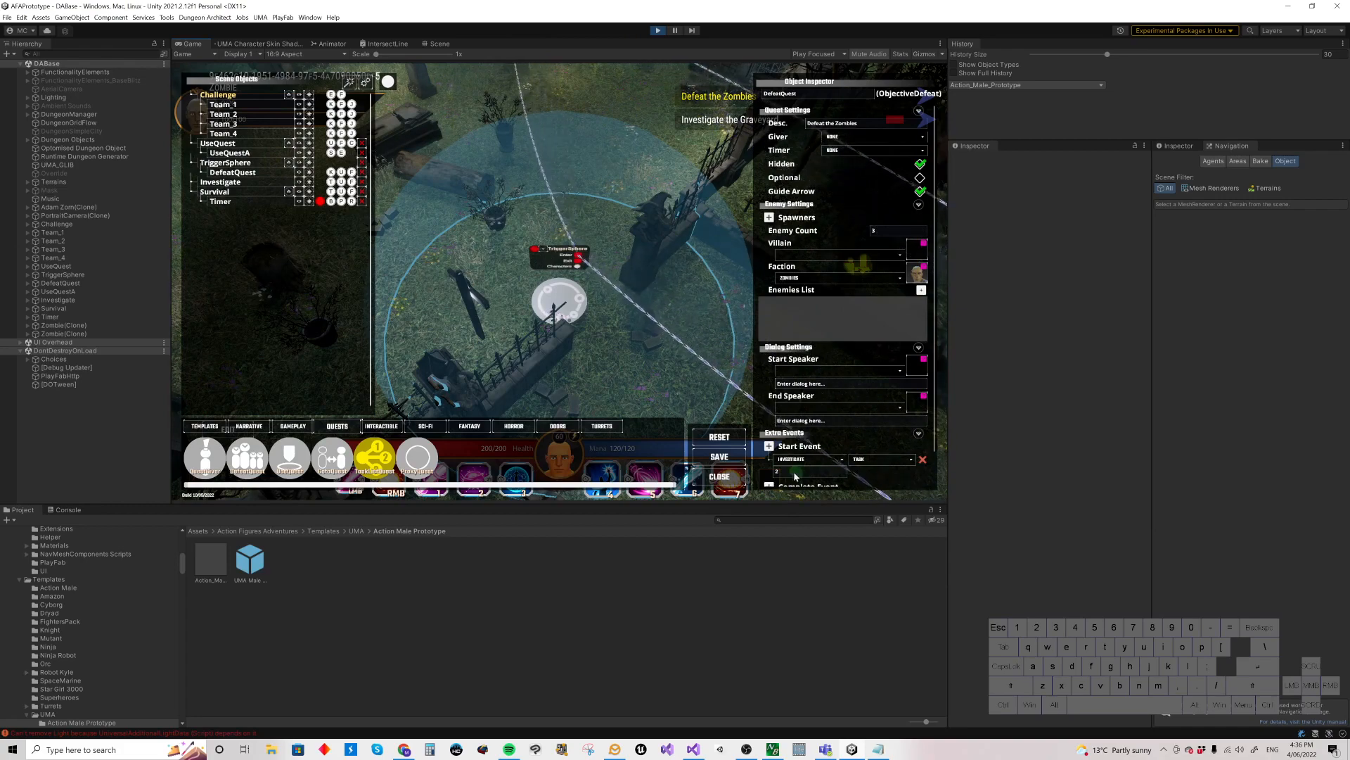
{"action": "left_click", "coordinate": [719, 477]}
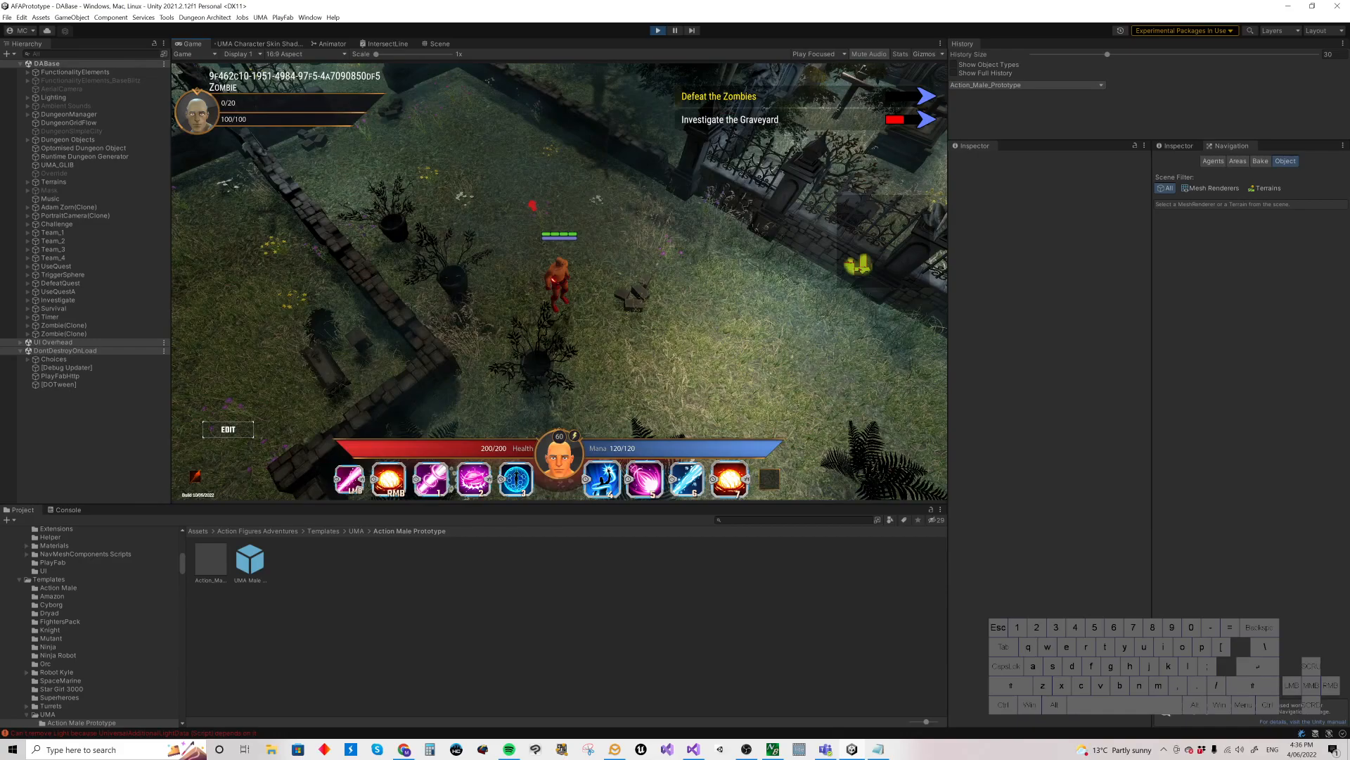